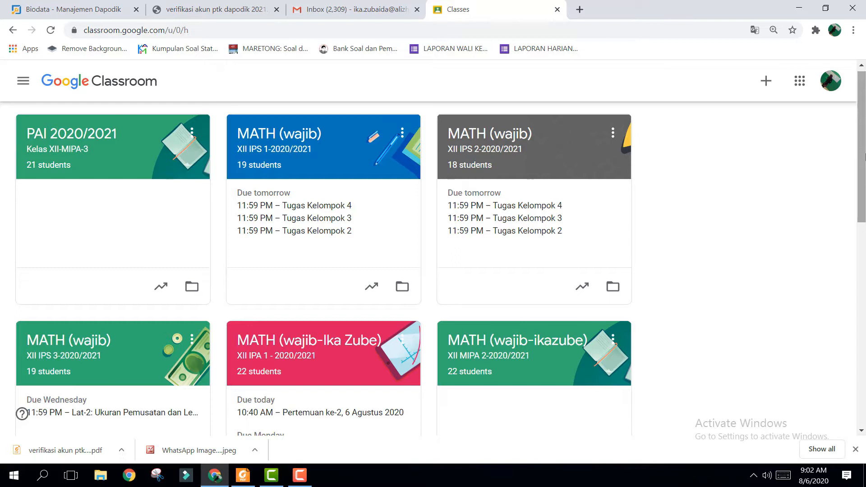
- Open the XII MIPA 2-2020/2021 math class and go to its Classwork page
scroll(820, 233, down, 1)
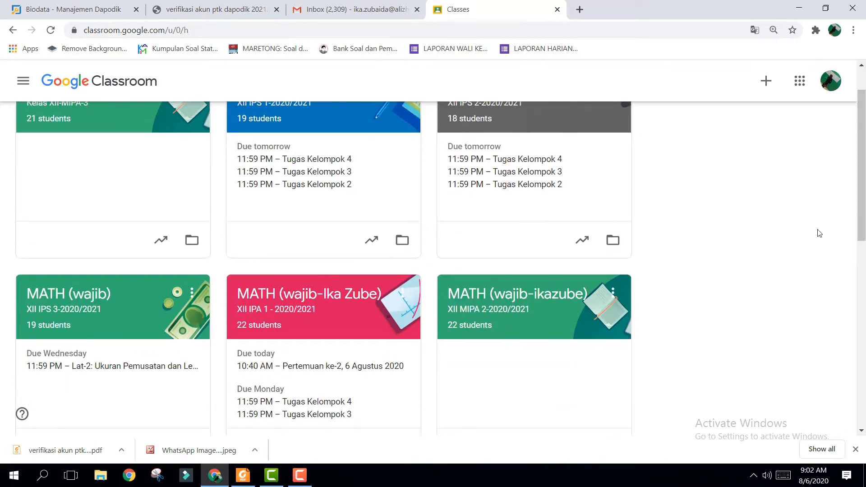
click(497, 295)
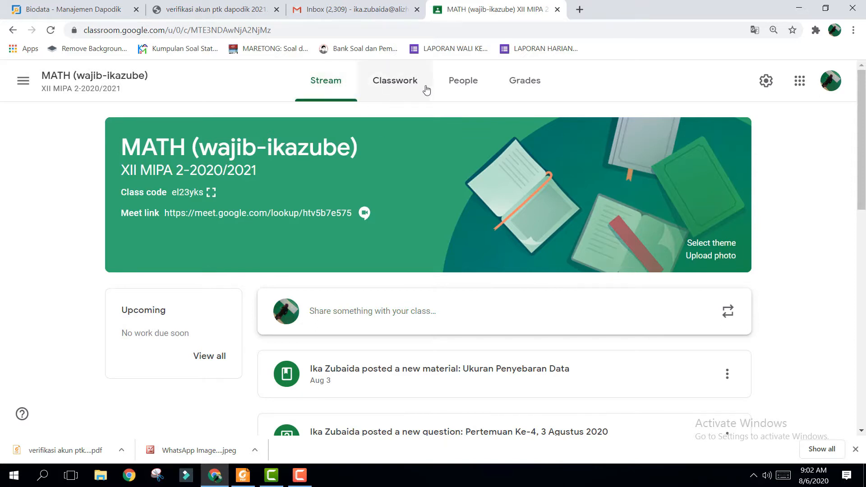
click(403, 84)
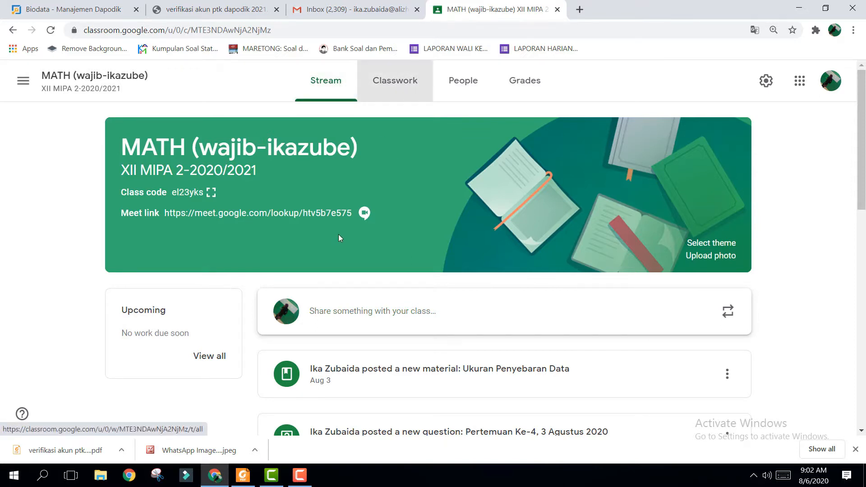
click(396, 86)
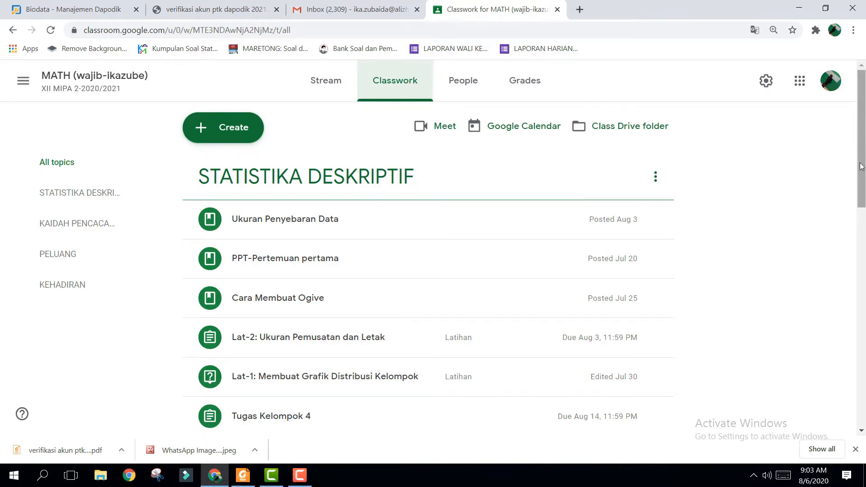
- Review the classwork topics and view the student answers to the KEHADIRAN question "Pertemuan Ke-4, 3 Agustus 2020"
drag(862, 166, 862, 299)
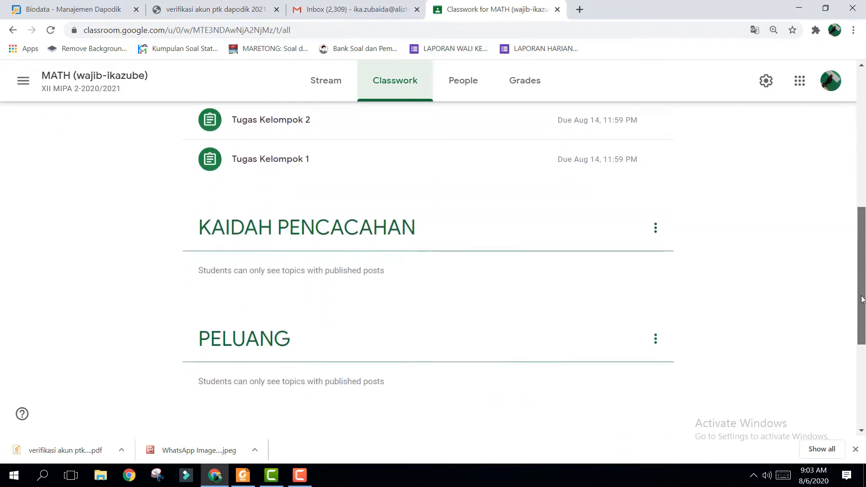
scroll(862, 299, down, 2)
scroll(862, 290, down, 1)
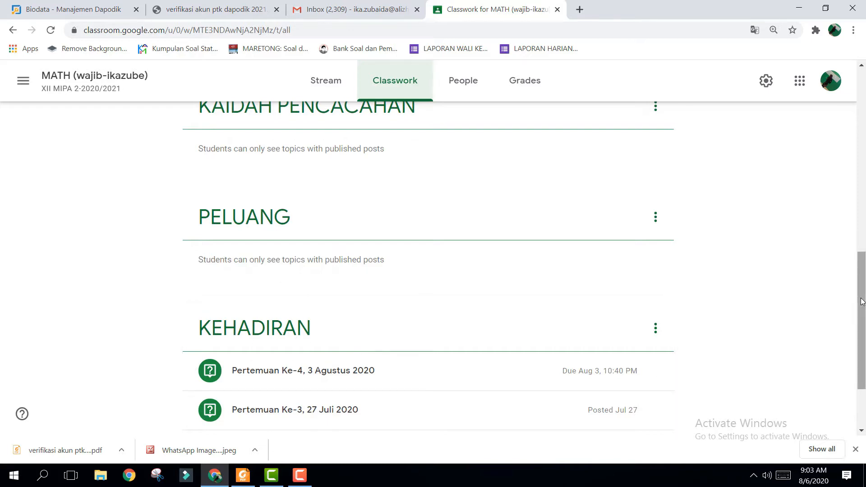
scroll(862, 302, down, 2)
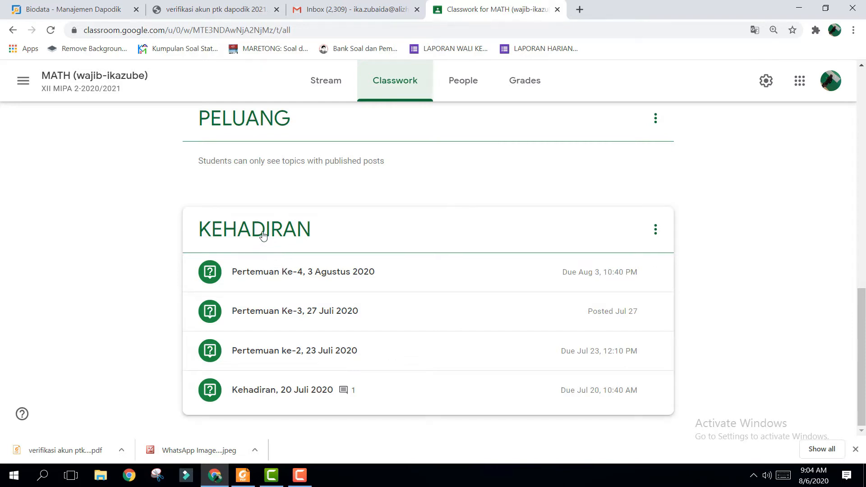
click(271, 278)
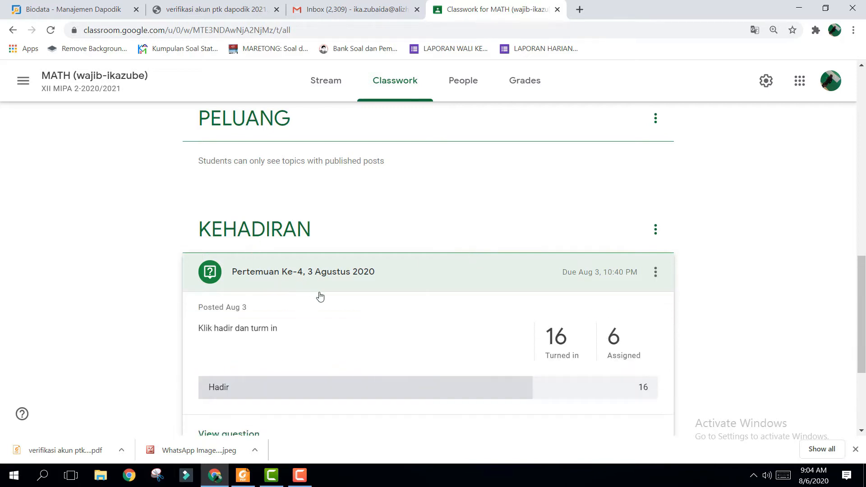
drag(859, 318, 865, 291)
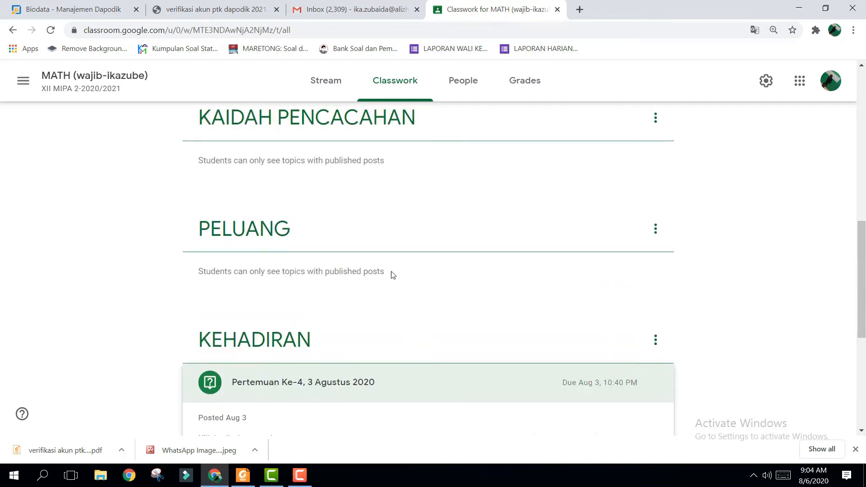
scroll(863, 279, down, 4)
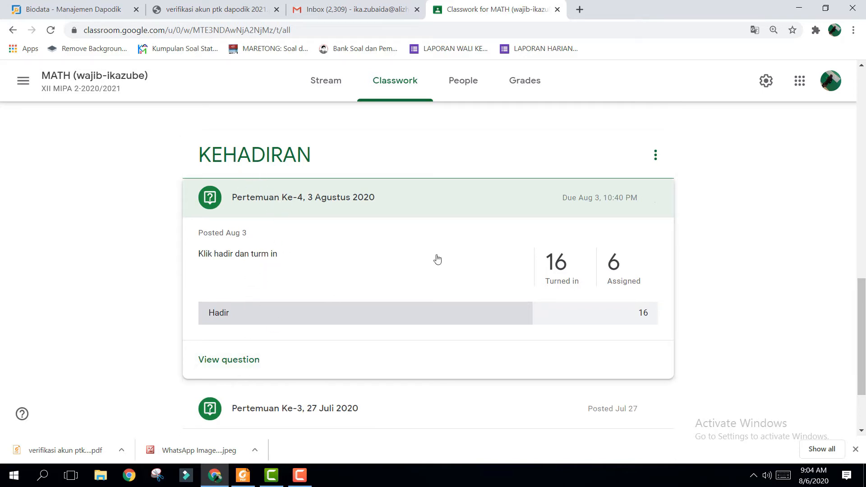
click(243, 371)
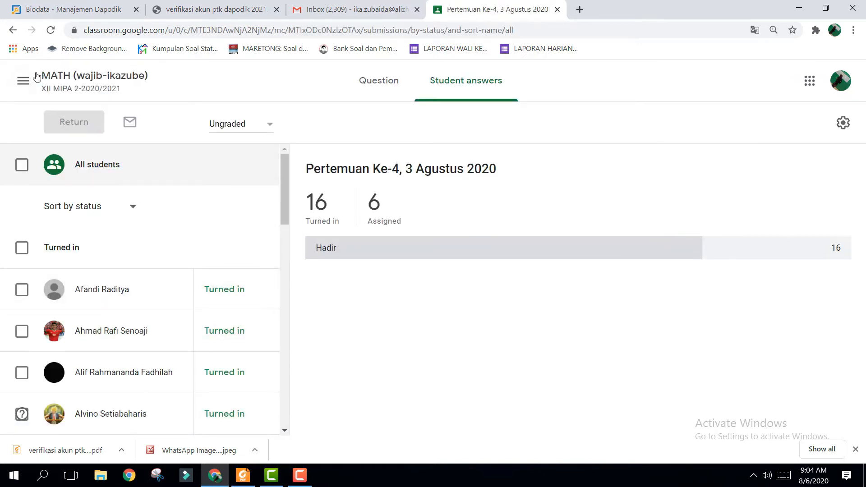
- Return to the class's Classwork page, join its Meet video meeting and dismiss the Add others dialog
click(62, 82)
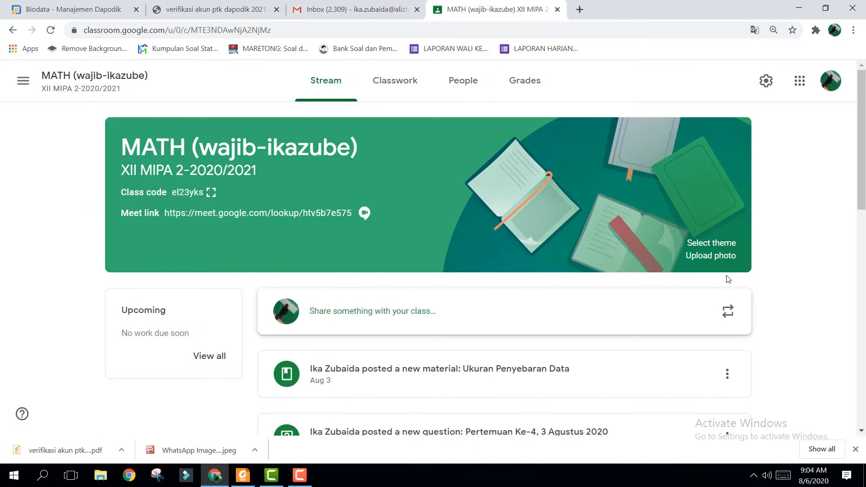
click(399, 84)
drag(857, 303, 843, 152)
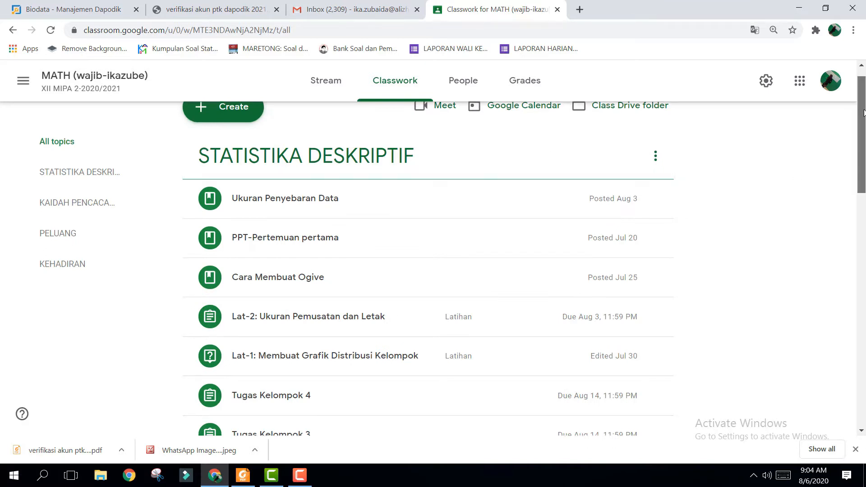
scroll(863, 136, up, 1)
click(425, 128)
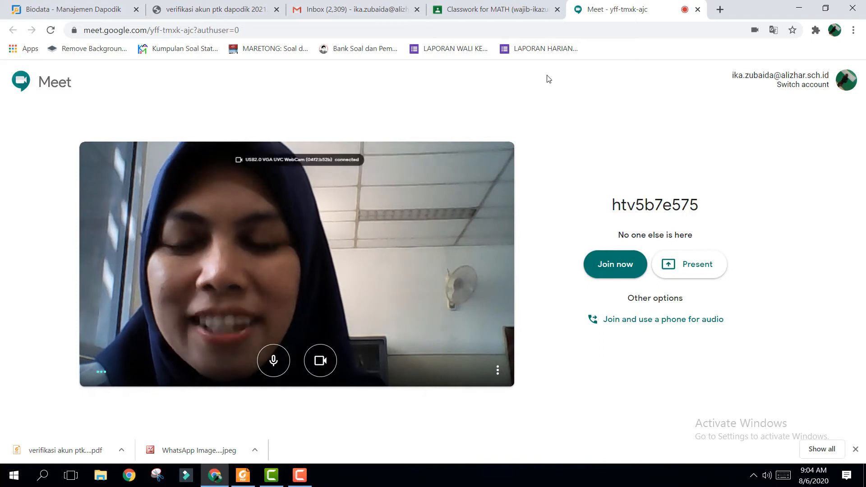
key(Return)
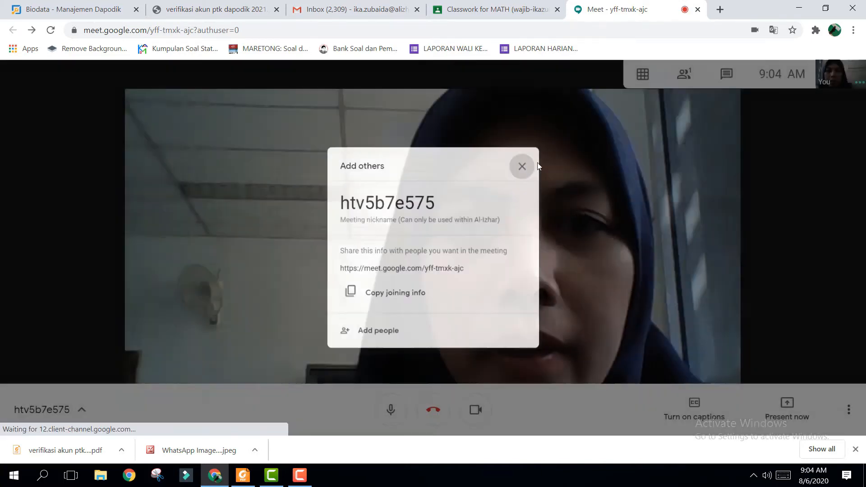
click(536, 166)
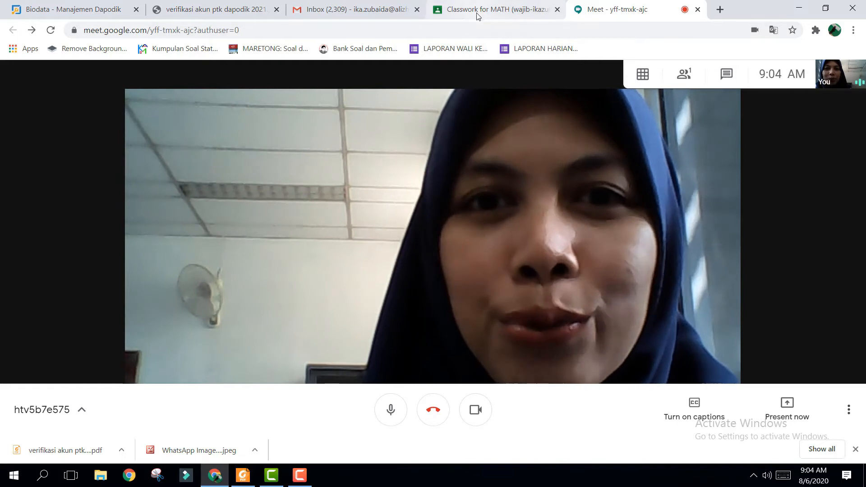
- Switch back to Google Classroom and return to the overview of all classes
click(486, 10)
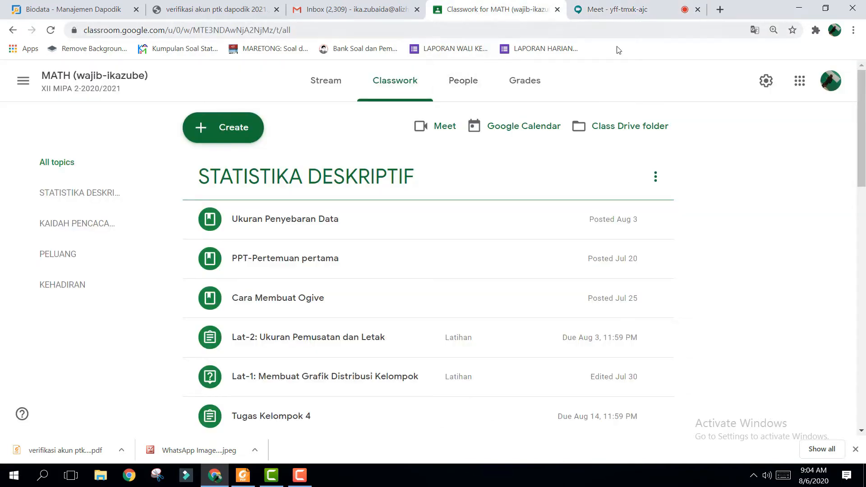
drag(863, 132, 864, 136)
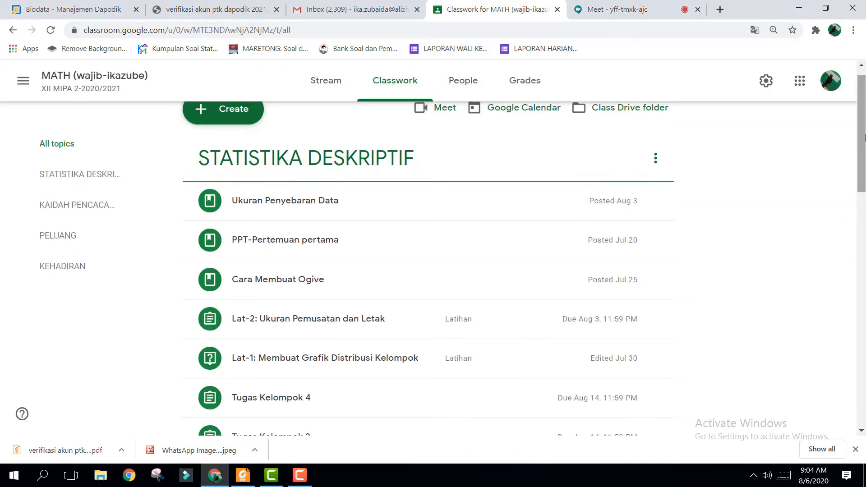
drag(865, 104, 864, 89)
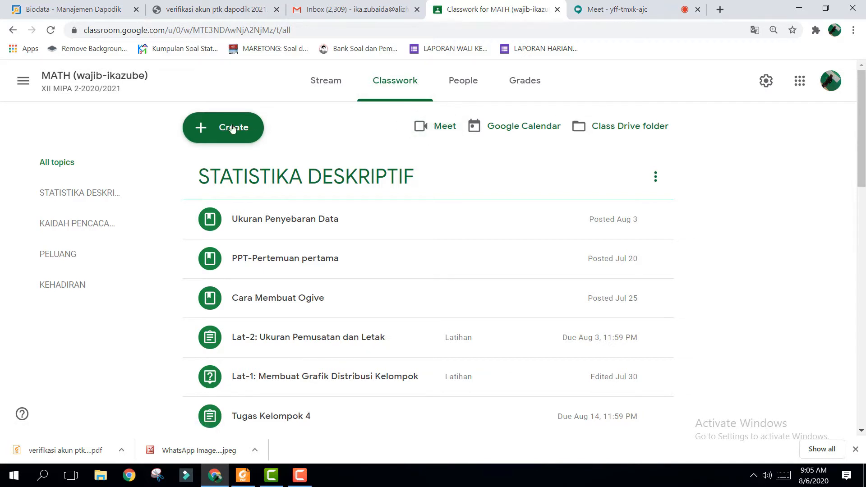
click(23, 82)
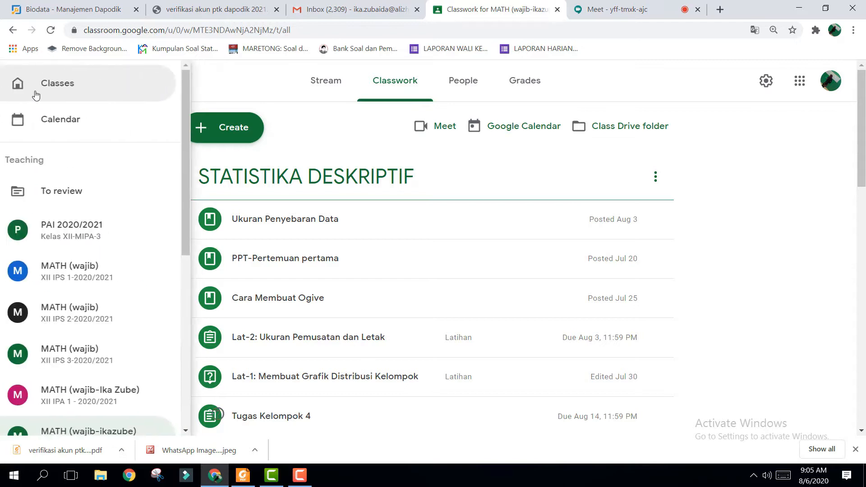
click(56, 89)
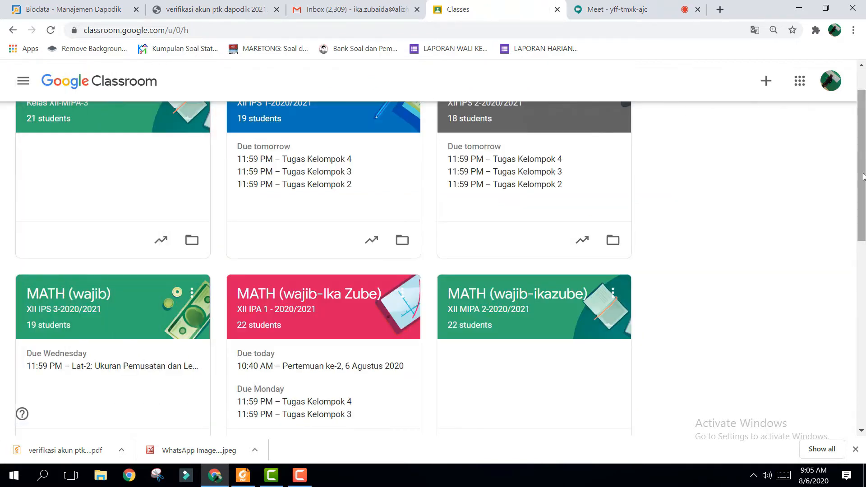
- Create a new class named "Coba-coba"
click(766, 81)
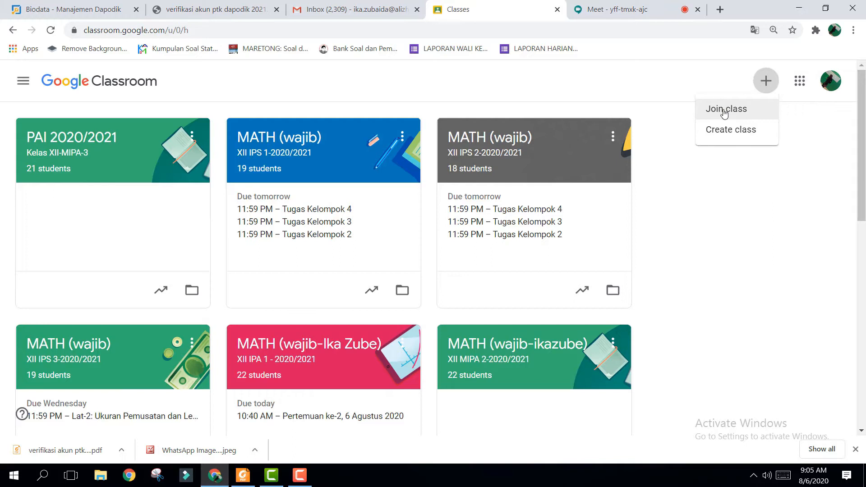
click(725, 135)
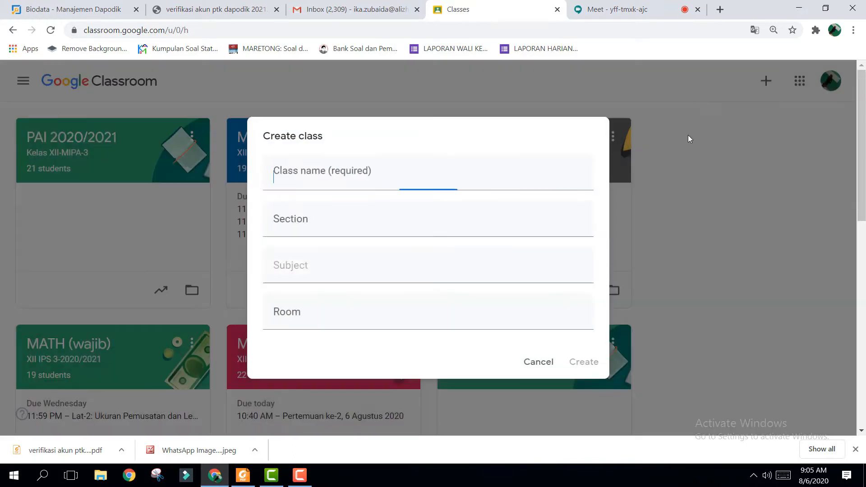
text(Coba-)
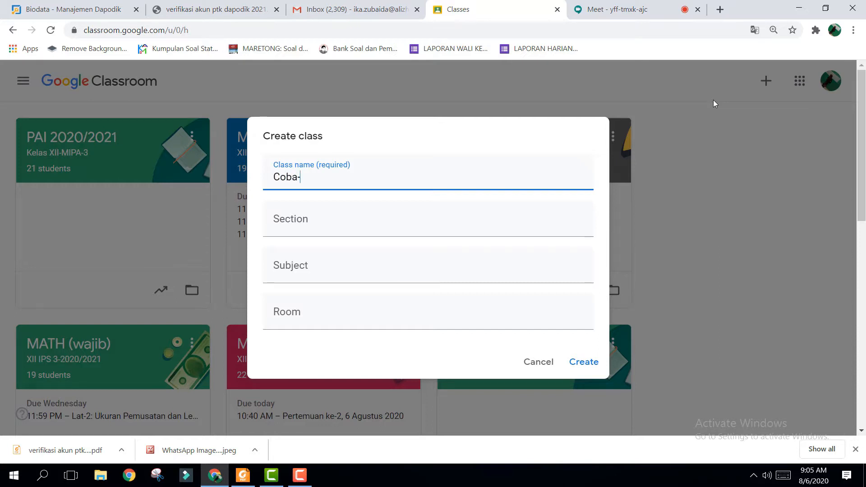
text(coba)
key(Return)
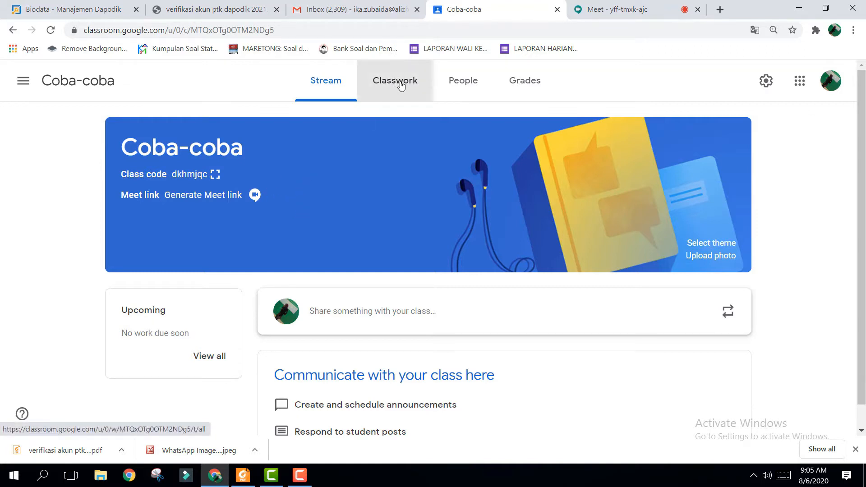
- Generate a Meet link from the Classwork page of Coba-coba and save it
click(410, 95)
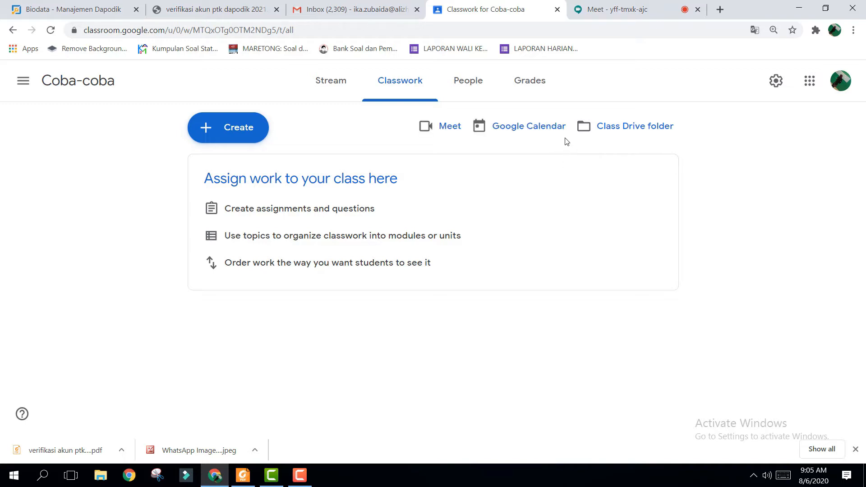
click(449, 126)
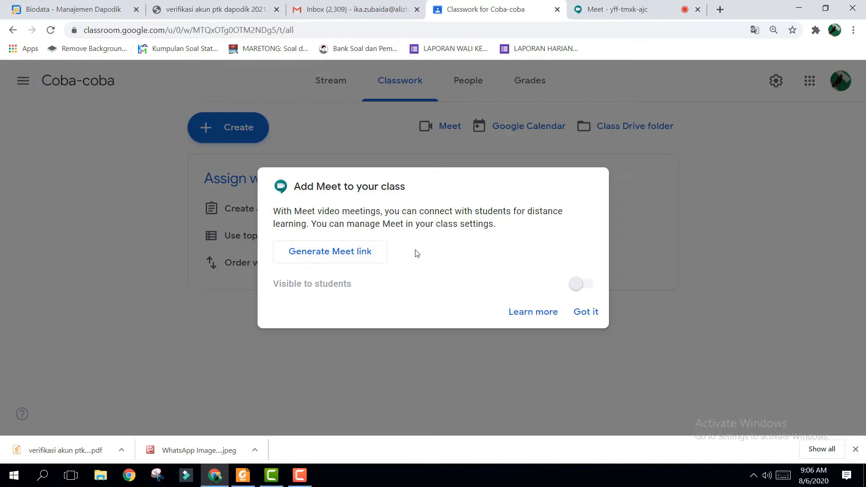
click(355, 256)
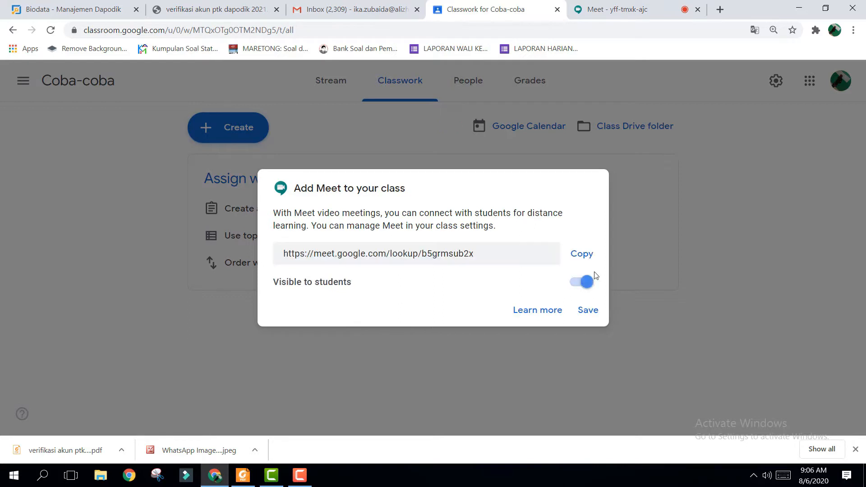
click(589, 311)
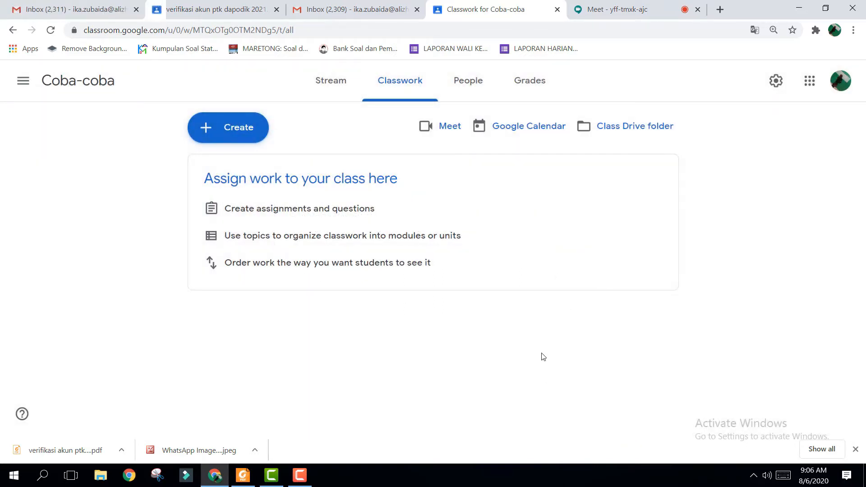
- Generate a Meet link from the Stream page of the Coba-coba class and save it
click(334, 83)
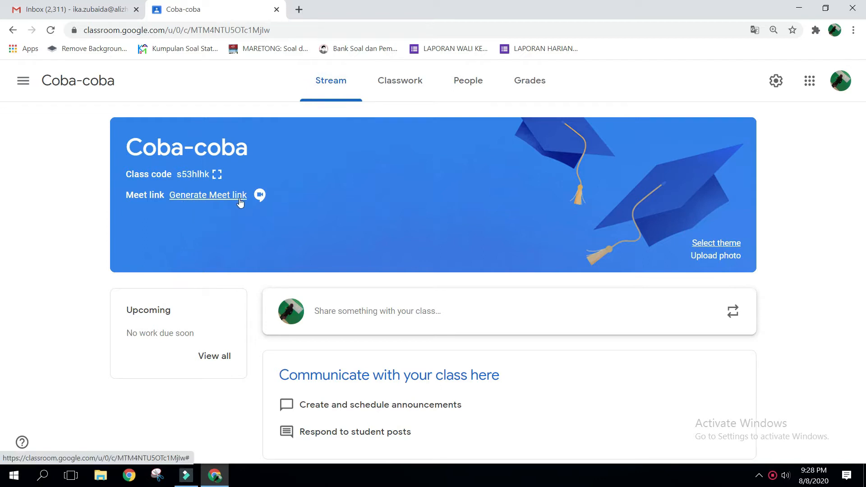
click(226, 202)
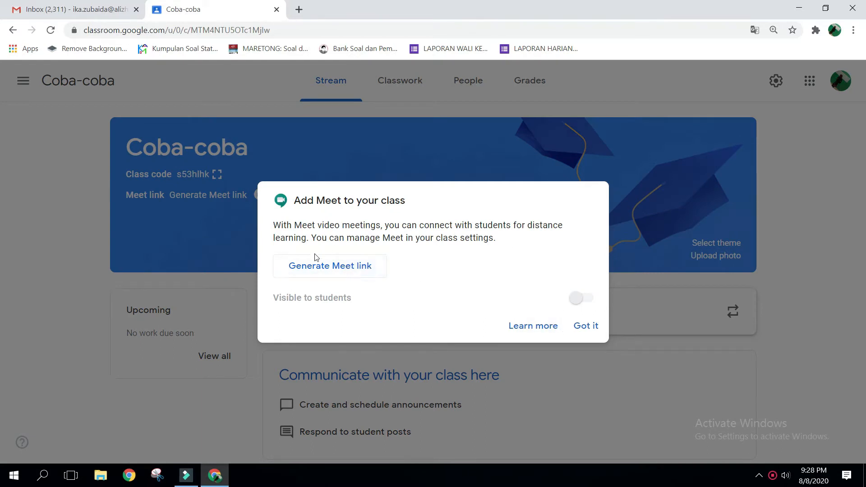
click(345, 271)
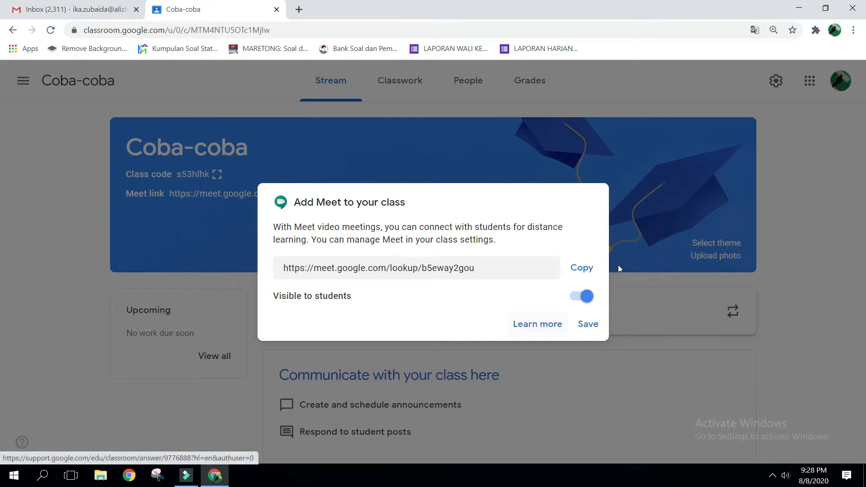
click(588, 324)
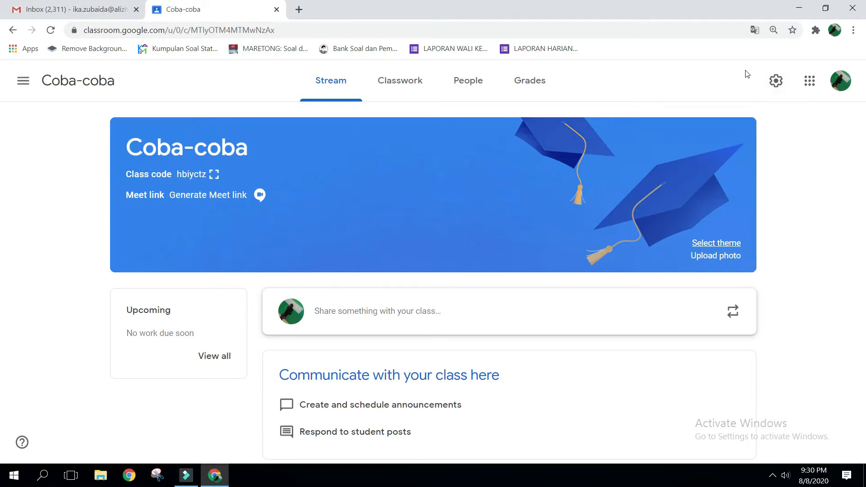
- Generate a Meet link in the General section of the Coba-coba class settings and save the settings
click(776, 81)
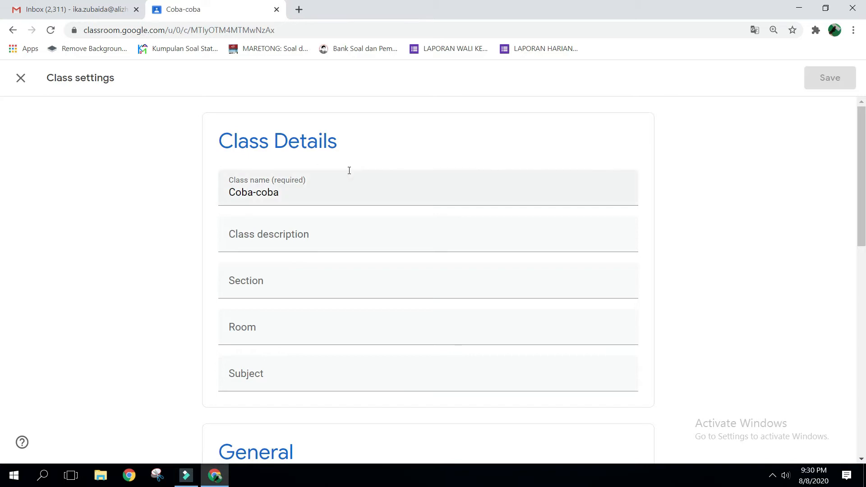
scroll(349, 171, down, 7)
scroll(351, 175, up, 8)
scroll(350, 171, down, 7)
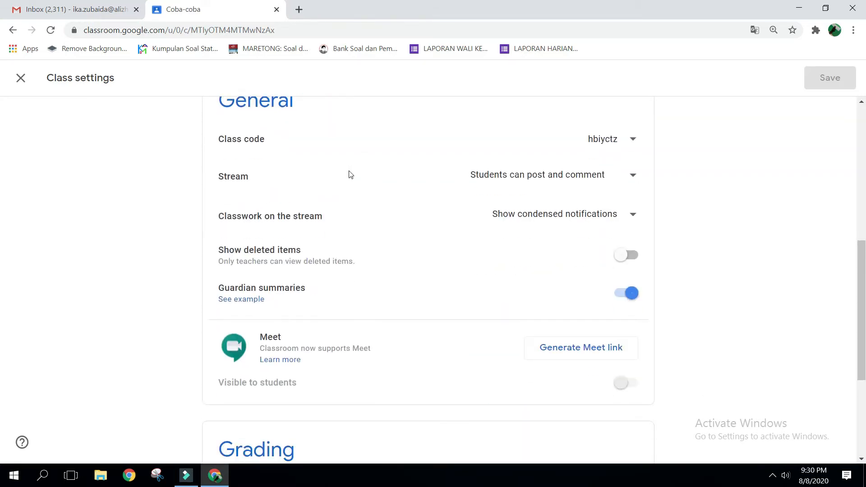
scroll(351, 174, down, 4)
scroll(350, 175, up, 4)
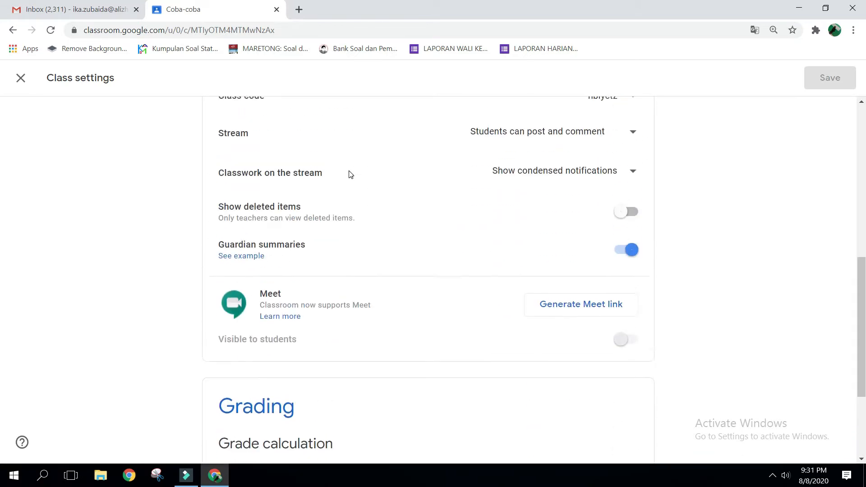
scroll(364, 175, up, 7)
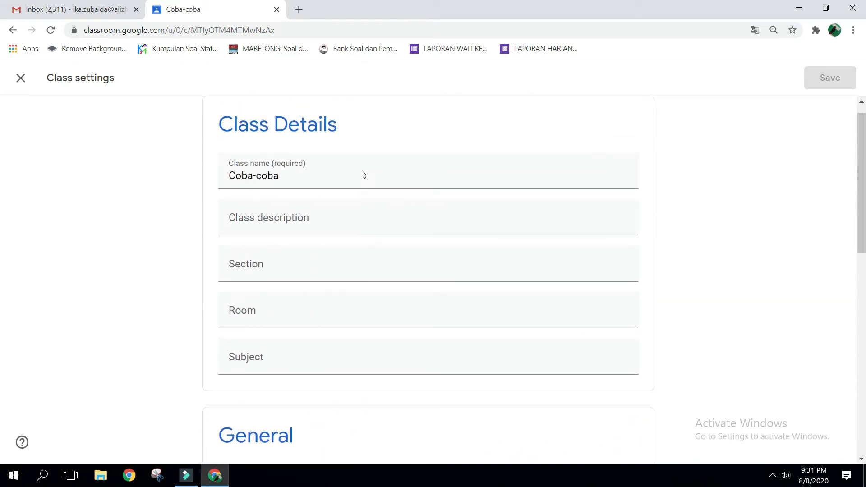
scroll(363, 171, down, 4)
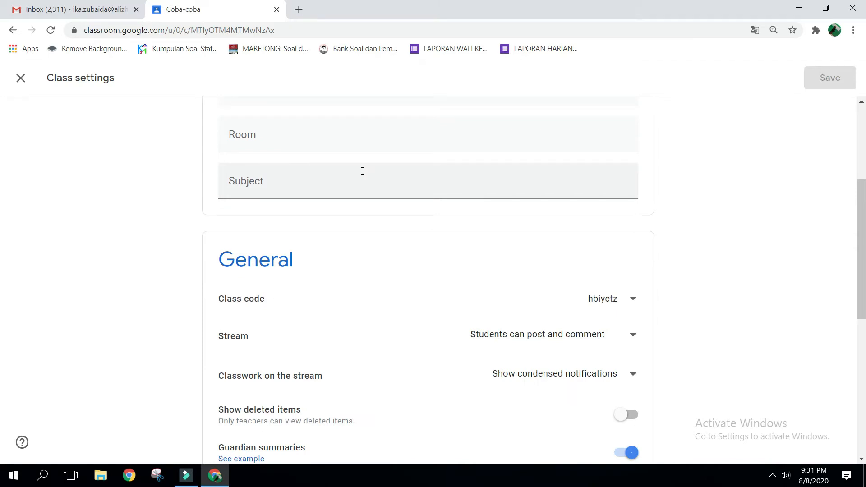
scroll(363, 171, up, 4)
scroll(364, 173, down, 8)
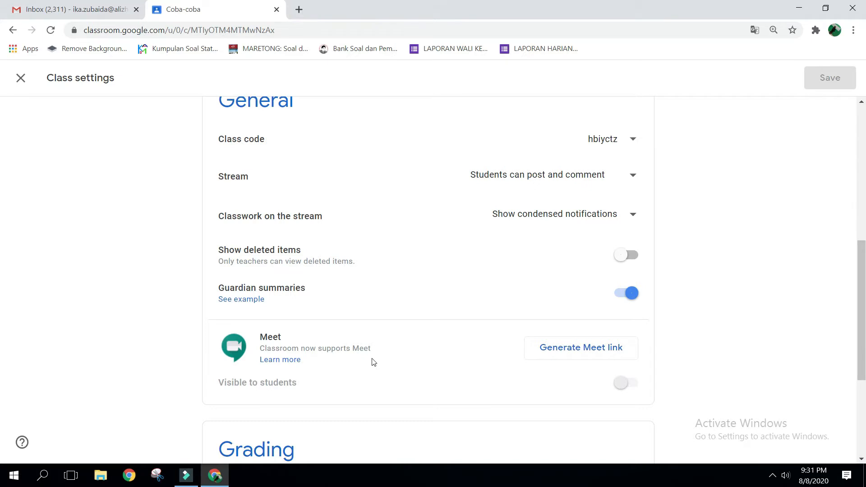
scroll(373, 363, down, 3)
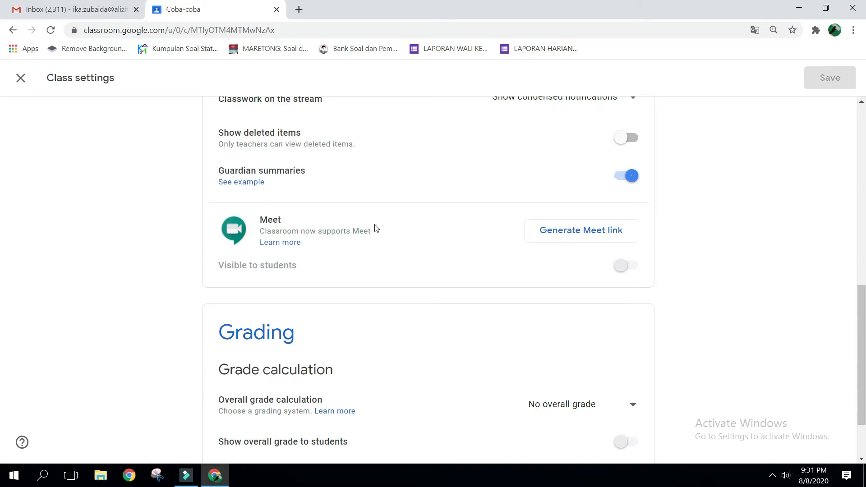
click(582, 243)
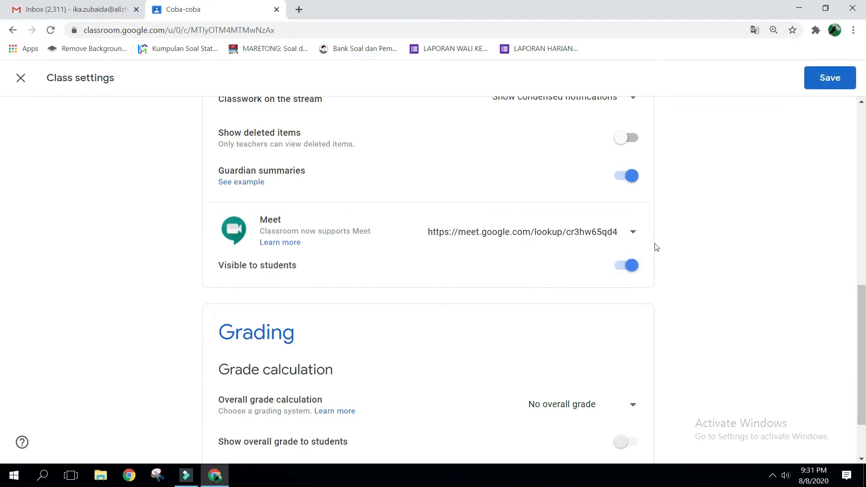
click(821, 78)
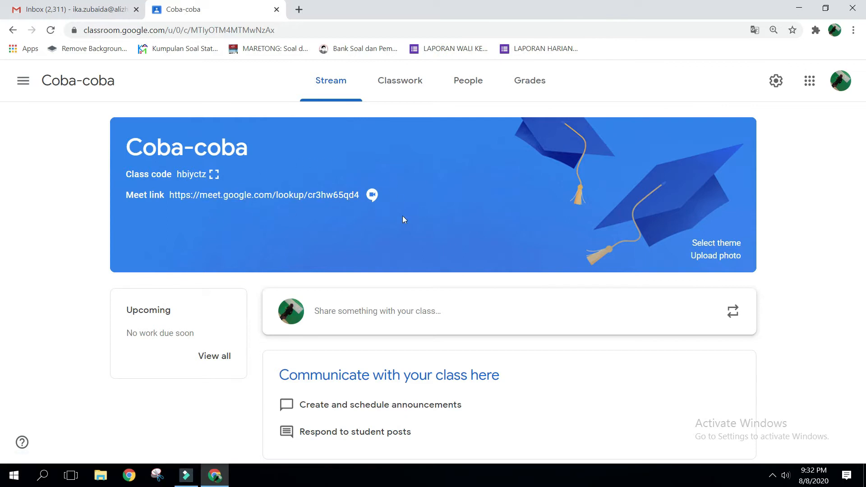
- Check the Meet entry in the Coba-coba class settings and close them without changes
click(778, 82)
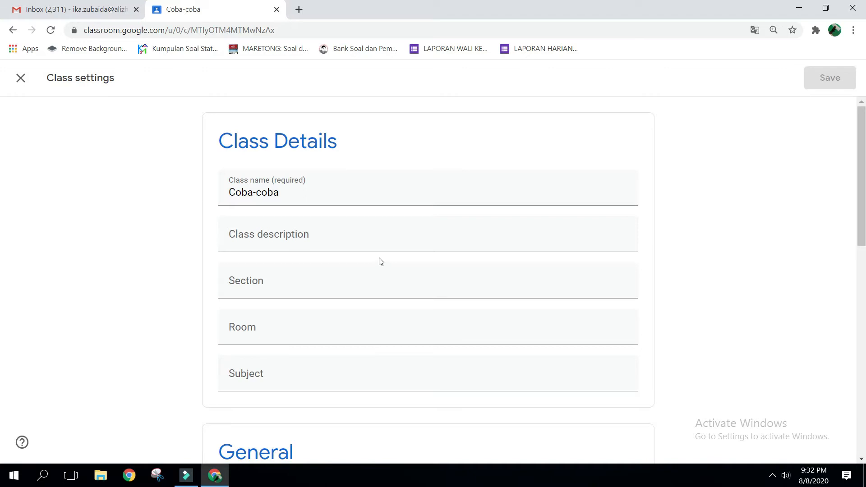
scroll(381, 263, down, 6)
scroll(381, 261, down, 3)
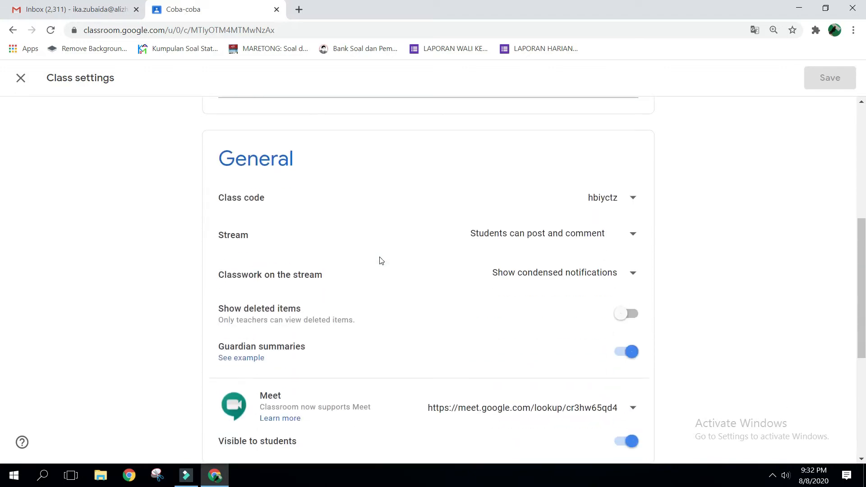
scroll(311, 248, down, 1)
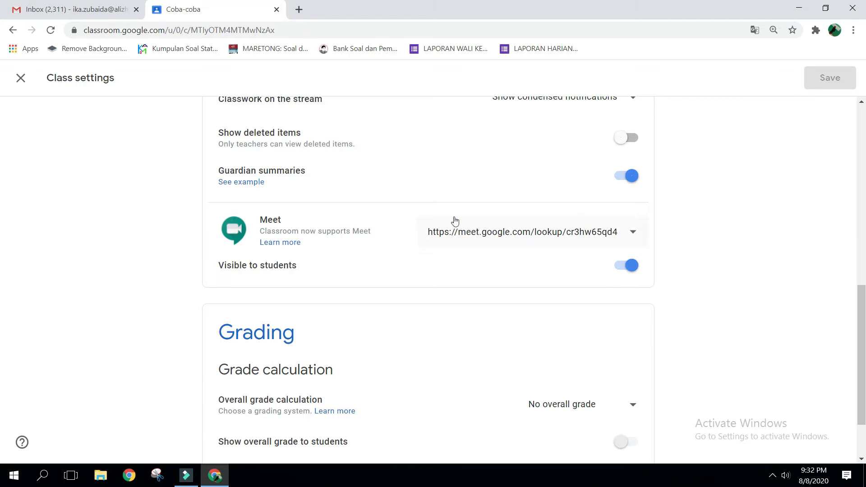
click(20, 79)
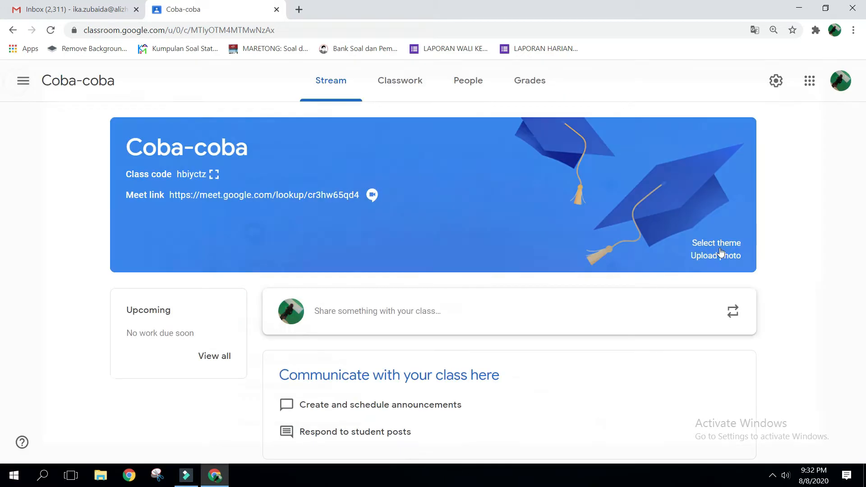
- Reset the Meet link in the General section of the Coba-coba class settings
click(785, 80)
scroll(393, 264, down, 4)
scroll(381, 268, down, 7)
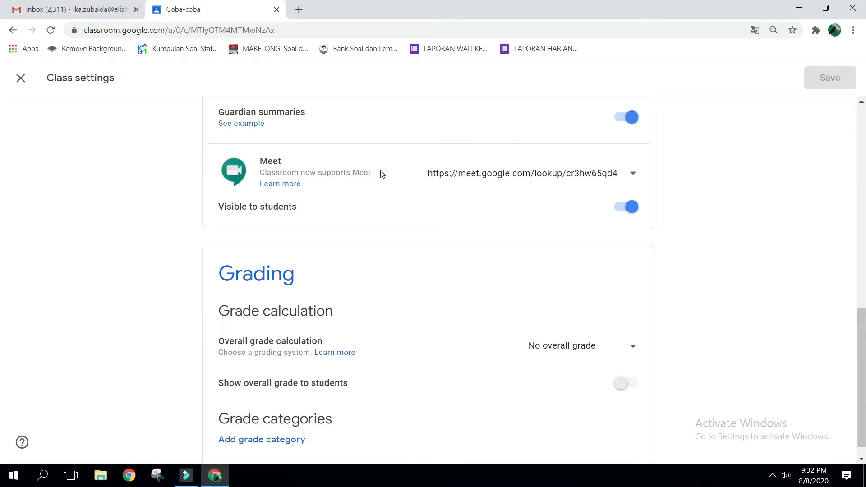
scroll(381, 174, up, 6)
scroll(380, 174, down, 5)
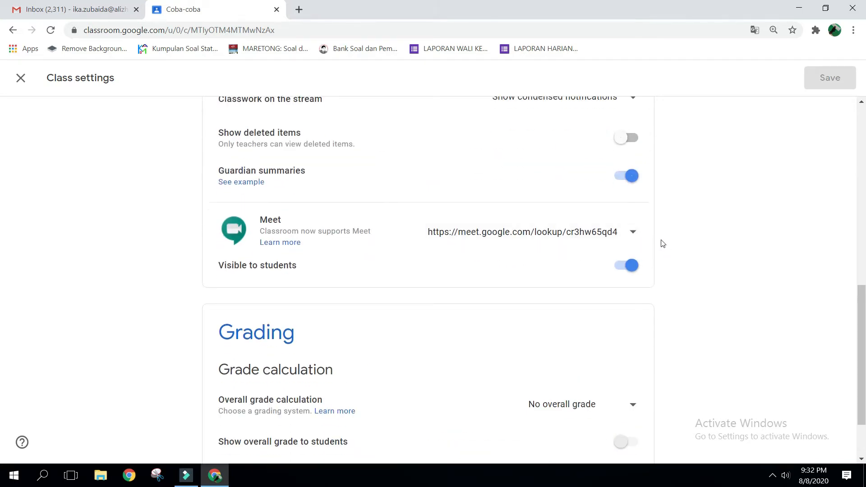
click(634, 237)
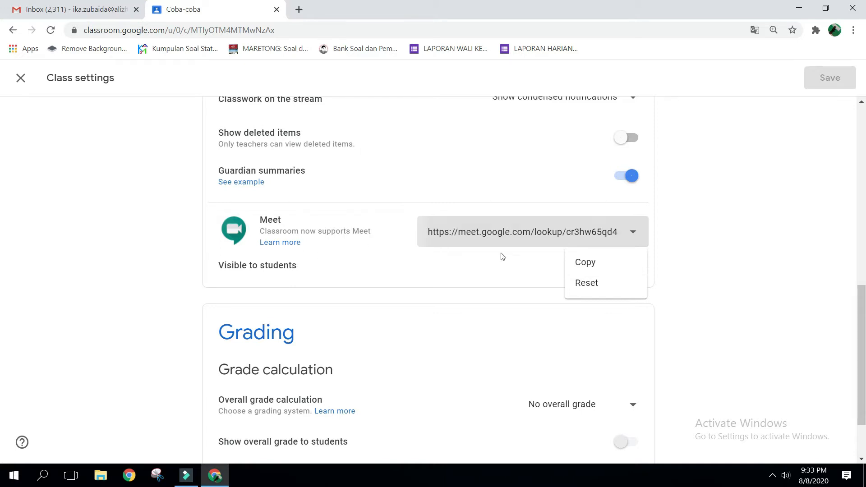
click(594, 285)
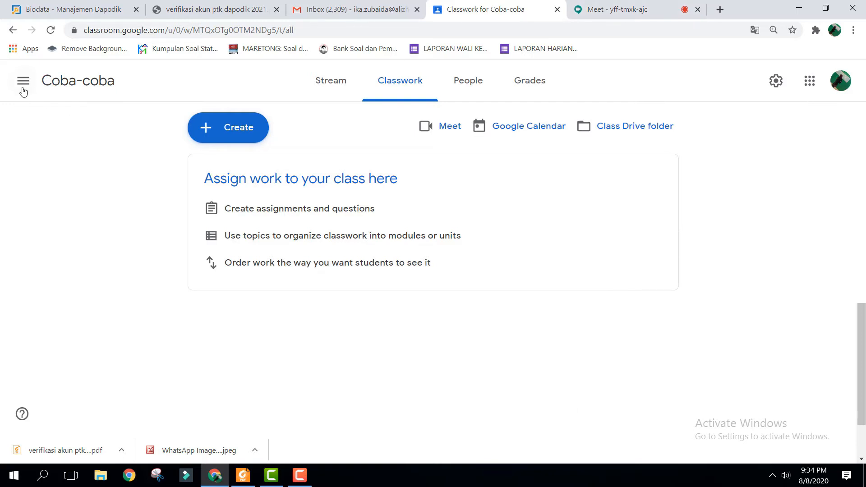
- Open the MATH class XII MIPA 2-2020/2021 from the list of taught classes
click(23, 81)
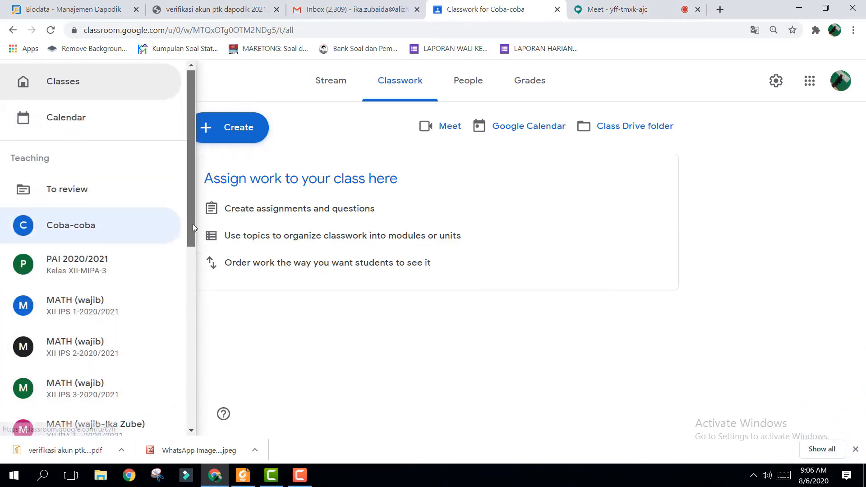
scroll(193, 227, down, 4)
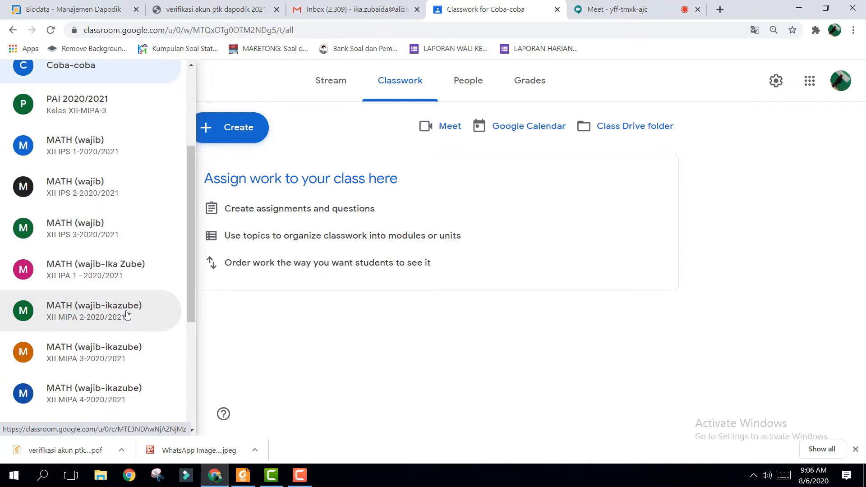
click(119, 316)
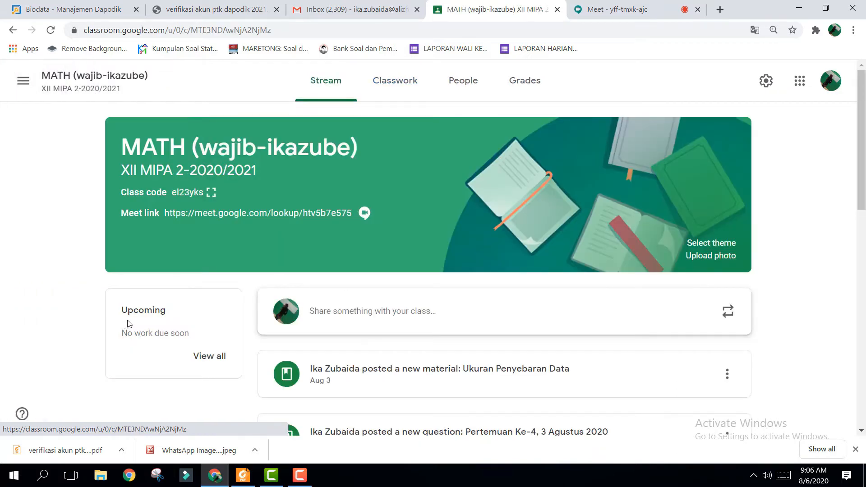
- Go to the Classwork page of the XII MIPA 2 class and open its Google Calendar
click(401, 82)
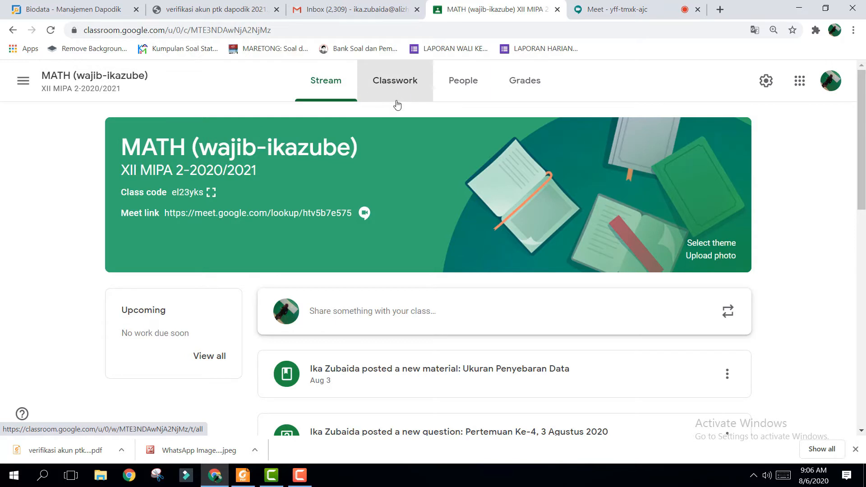
click(399, 85)
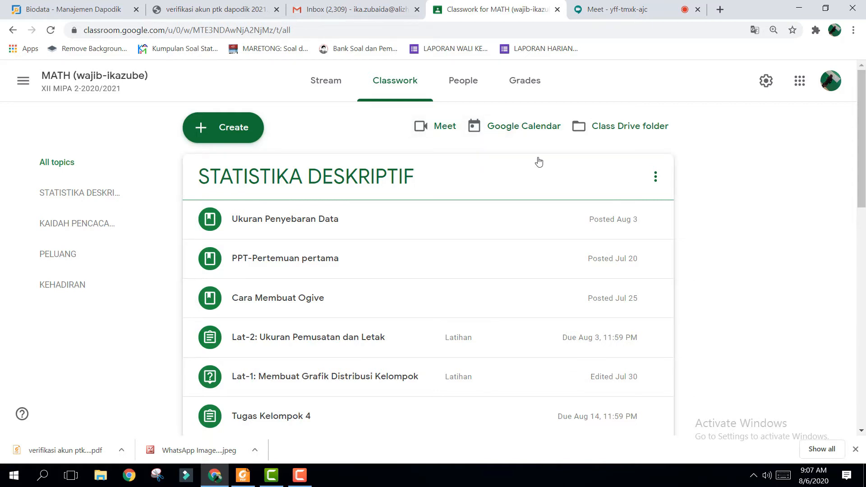
click(506, 132)
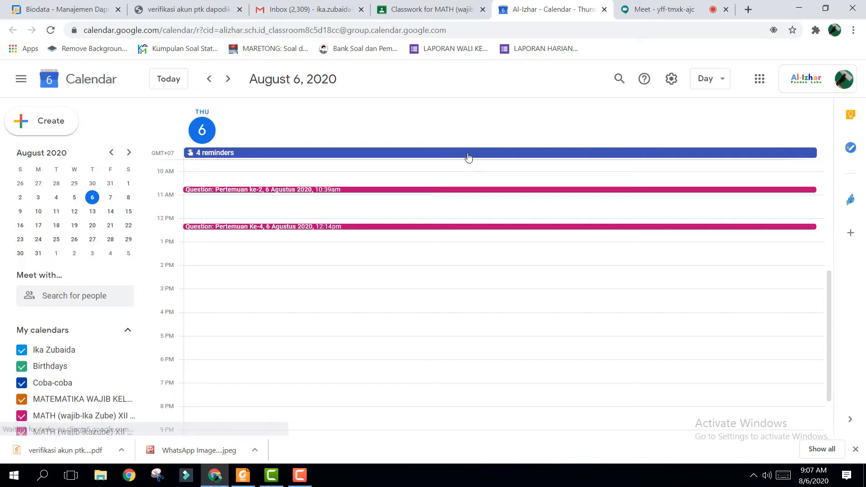
scroll(830, 300, down, 3)
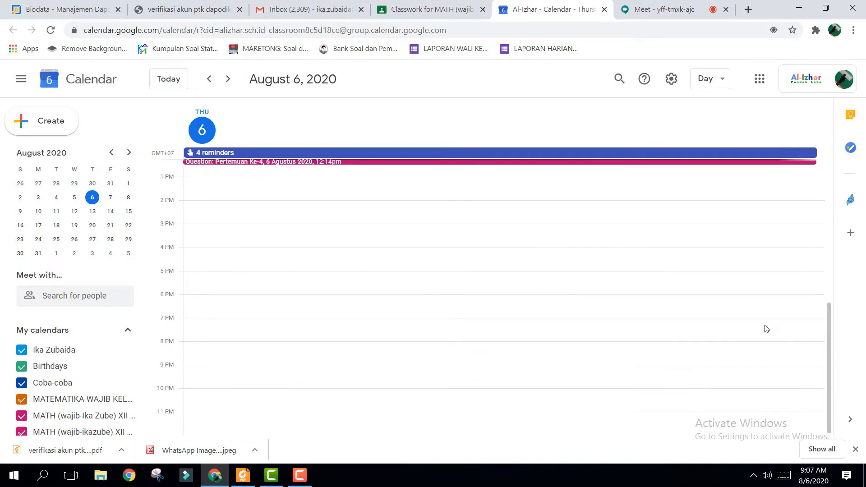
- Hide the Tasks calendar, the X MIPA 1 to 3 Semester 1 calendars and the X MIPA-1 to X MIPA-4 calendars
drag(147, 251, 159, 379)
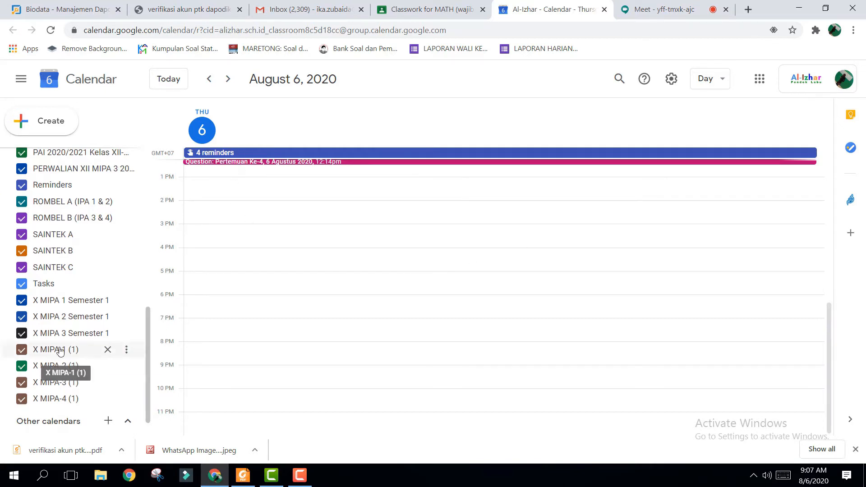
click(21, 399)
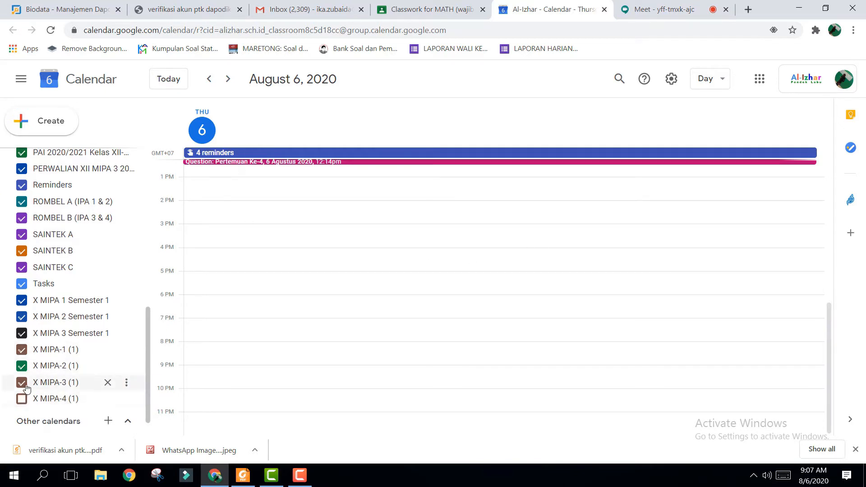
mouse_move(830, 346)
mouse_down()
mouse_move(825, 308)
mouse_move(838, 277)
mouse_move(829, 346)
mouse_up()
click(22, 382)
click(21, 366)
click(21, 350)
click(21, 333)
click(21, 317)
click(21, 300)
click(21, 284)
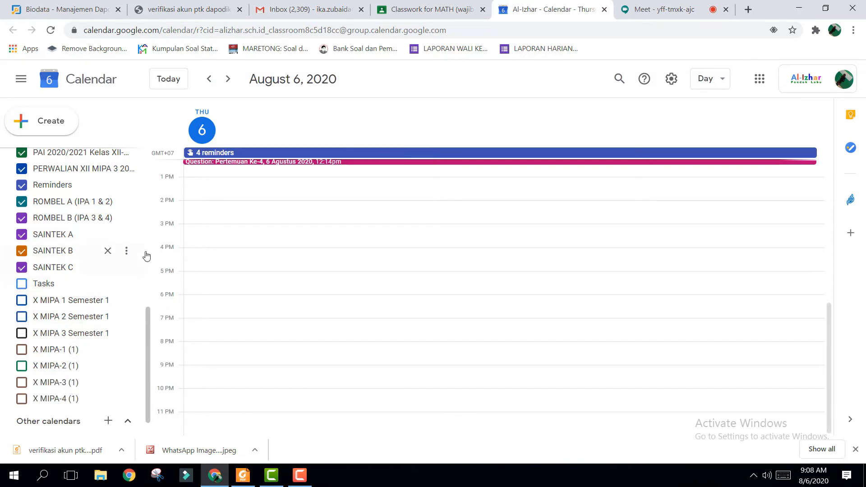
- Hide the personal, Birthdays, Coba-coba and MATEMATIKA WAJIB calendars
drag(148, 356, 143, 238)
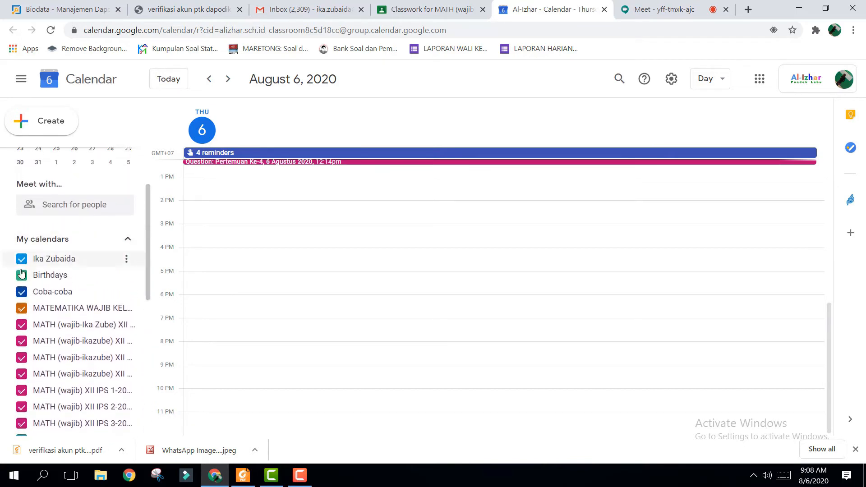
click(22, 260)
click(22, 275)
click(22, 292)
click(22, 310)
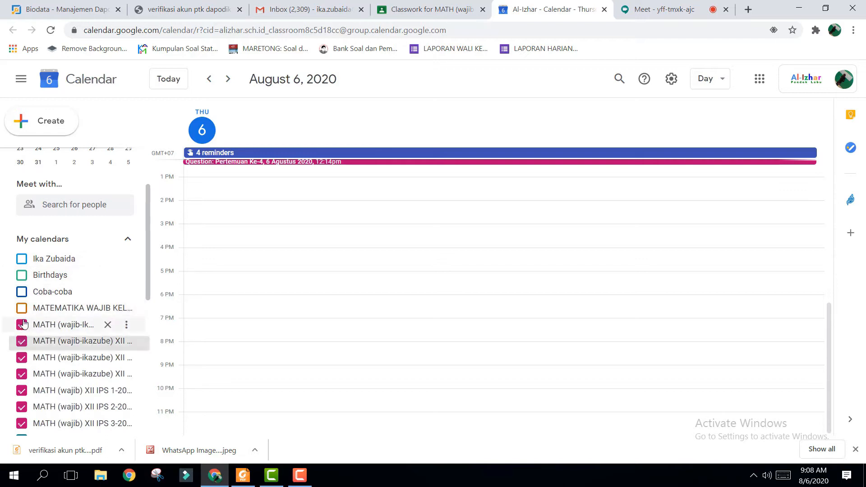
- Hide the four XII IPA/MIPA MATH calendars and the MATH (wajib) XII IPS 1 and XII IPS 2 calendars
drag(153, 255, 63, 316)
click(22, 325)
click(22, 341)
click(22, 358)
click(22, 374)
click(22, 390)
click(22, 406)
- Hide the MATH (wajib) XII IPS 3, Math Wajib XI IBB, PAI, PERWALIAN, Reminders, ROMBEL A, ROMBEL B and SAINTEK A calendars
drag(150, 289, 150, 335)
click(21, 309)
click(22, 325)
click(22, 342)
click(22, 358)
click(22, 374)
click(22, 391)
click(21, 408)
click(21, 424)
drag(829, 329, 825, 194)
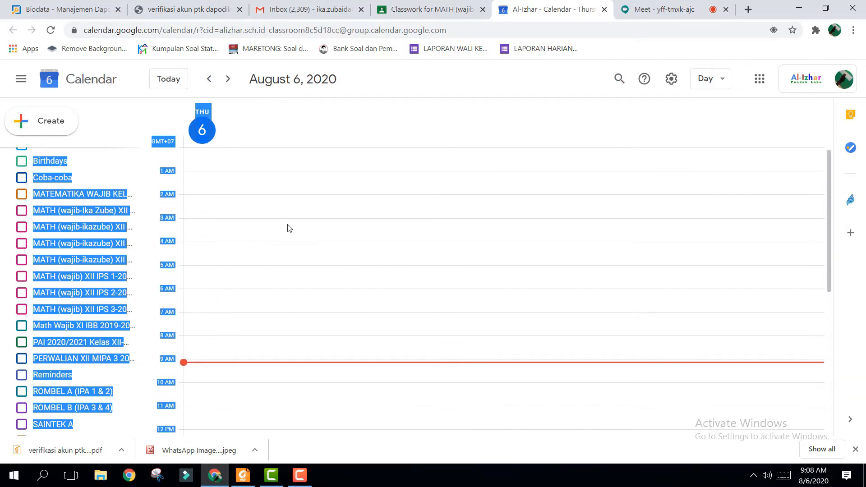
click(253, 193)
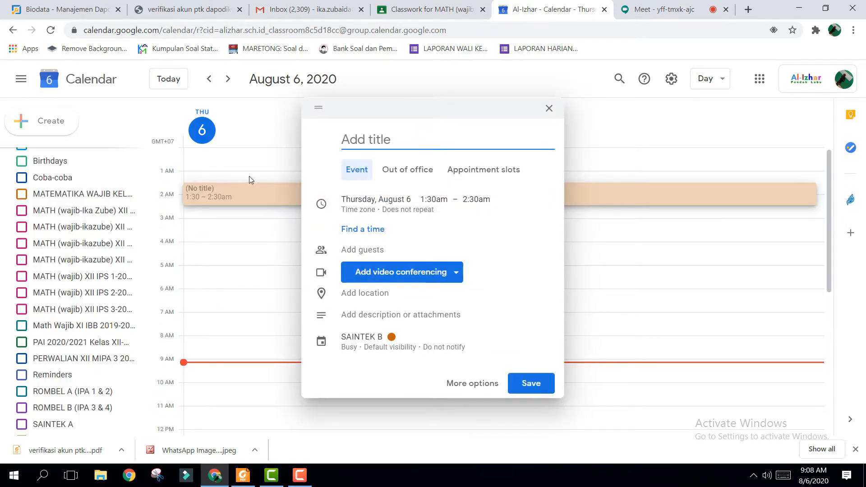
click(248, 176)
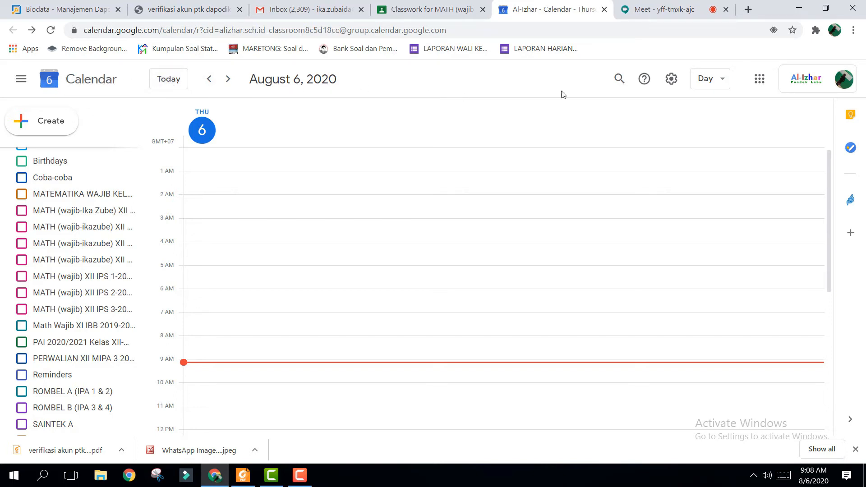
- Open the calendar settings and set the language to Bahasa Indonesia
click(673, 88)
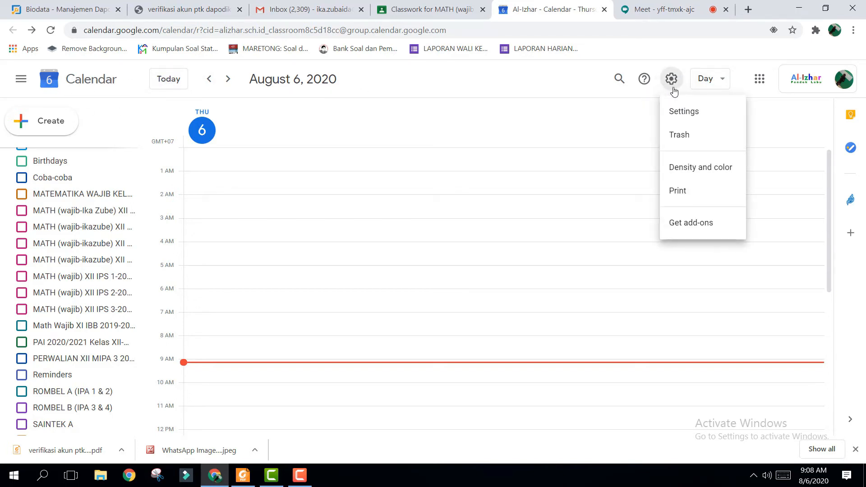
click(681, 115)
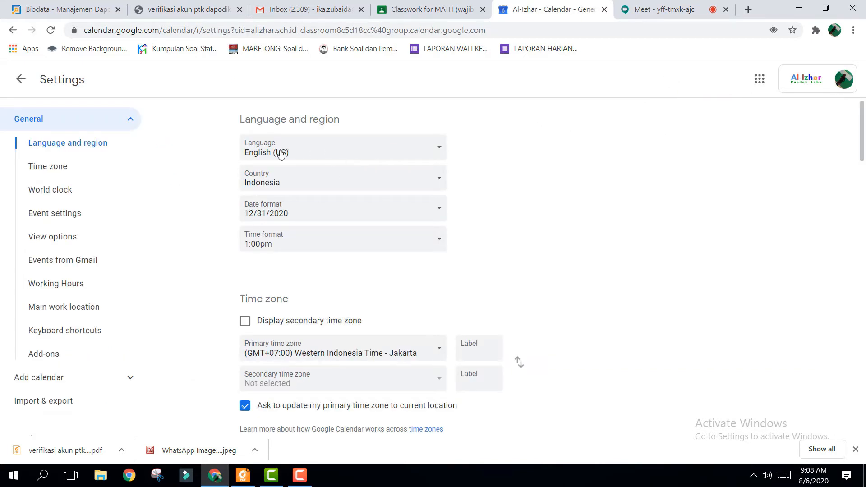
click(435, 152)
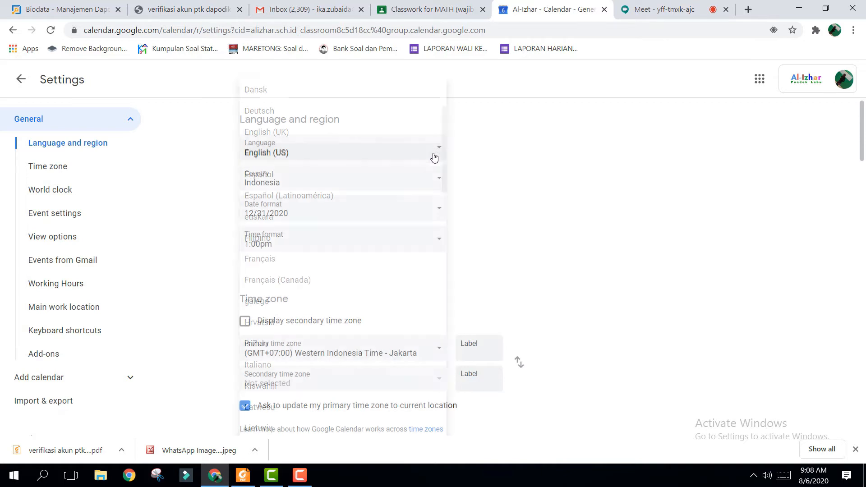
drag(444, 144, 462, 113)
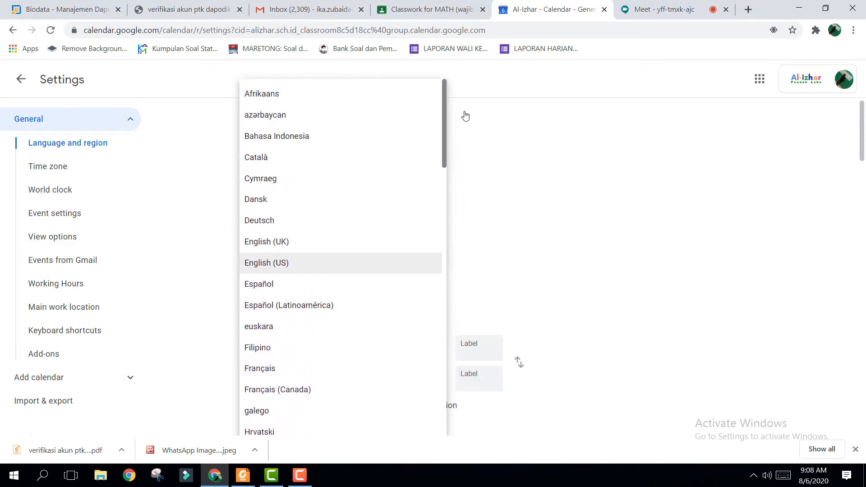
click(305, 140)
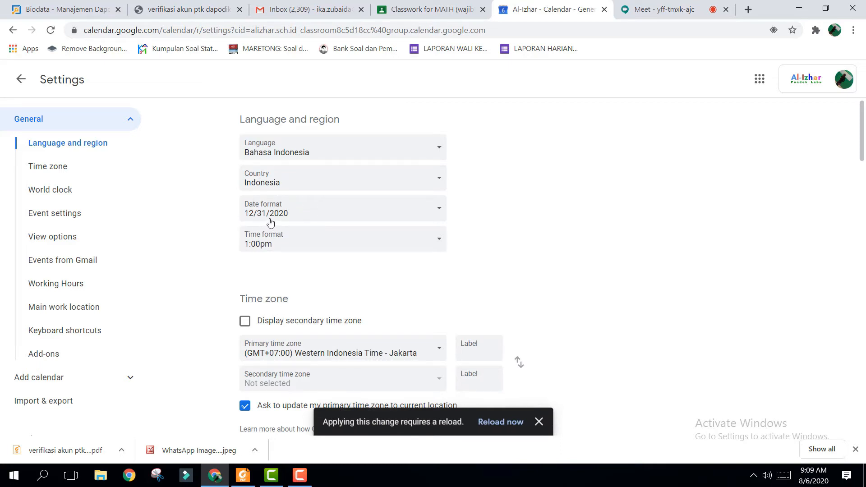
- Set the date format to 31/12/2020 and the time format to 13:00
click(433, 214)
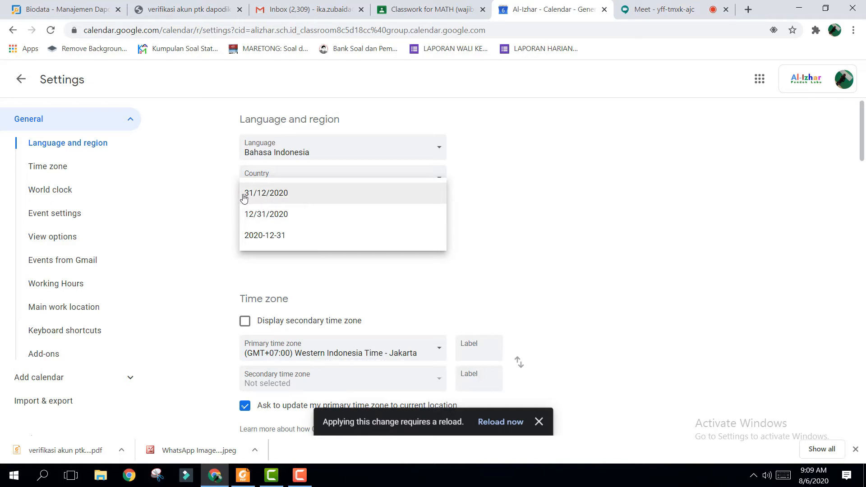
click(278, 196)
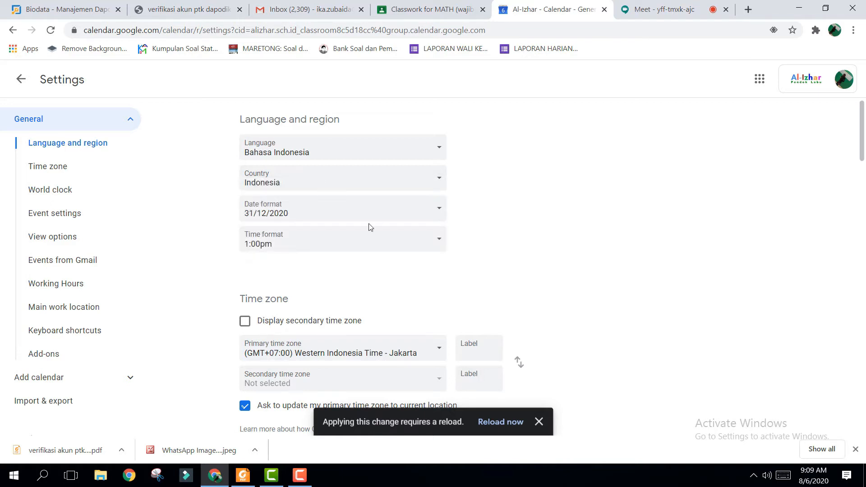
click(427, 242)
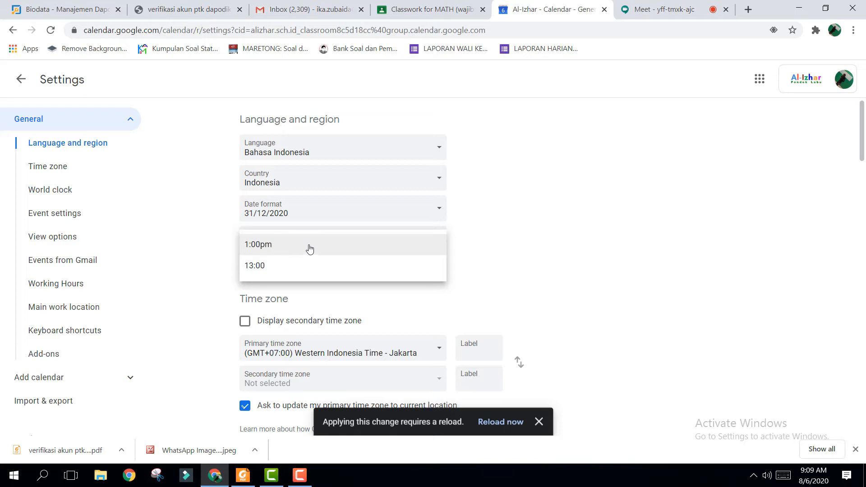
click(298, 268)
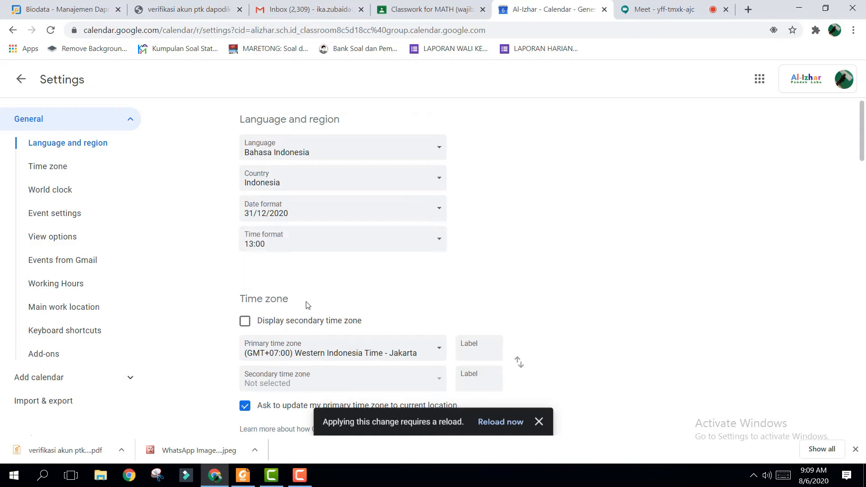
click(342, 247)
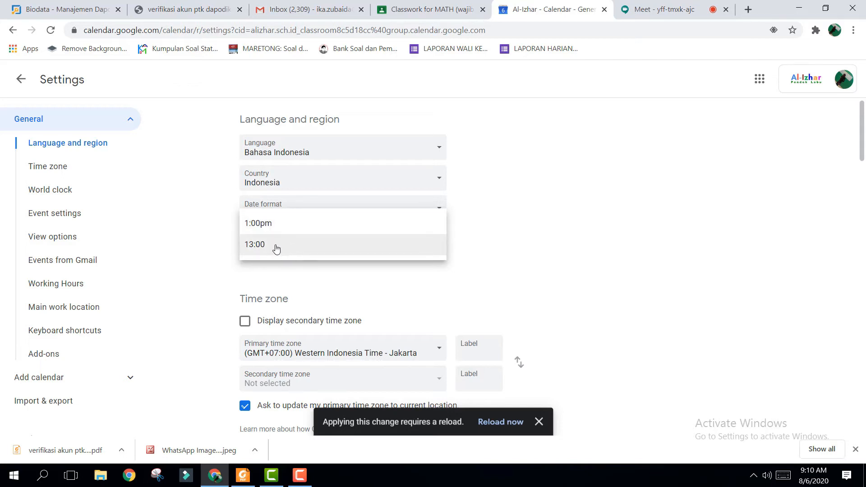
click(276, 248)
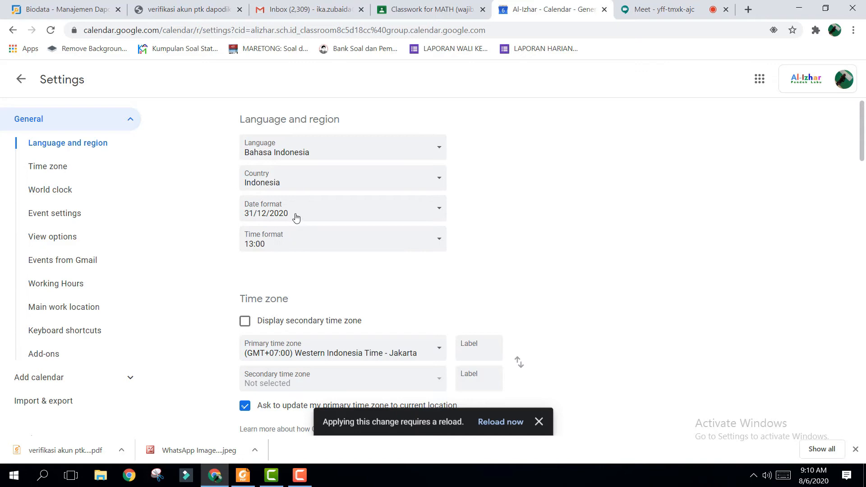
click(297, 239)
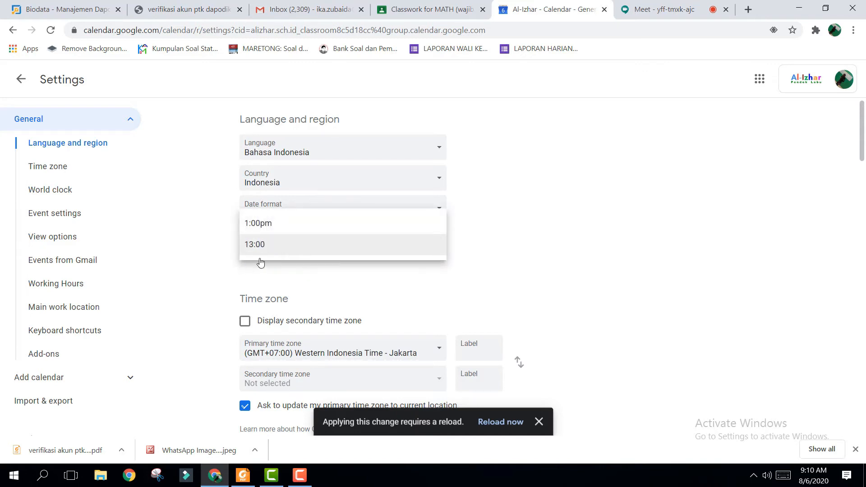
click(272, 248)
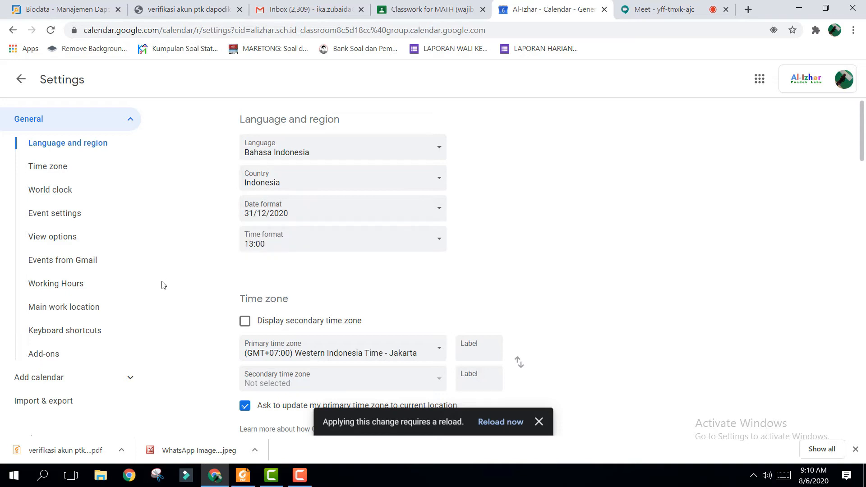
- Leave the option to update the primary time zone to the current location enabled and dismiss the reload notice
drag(860, 154, 863, 174)
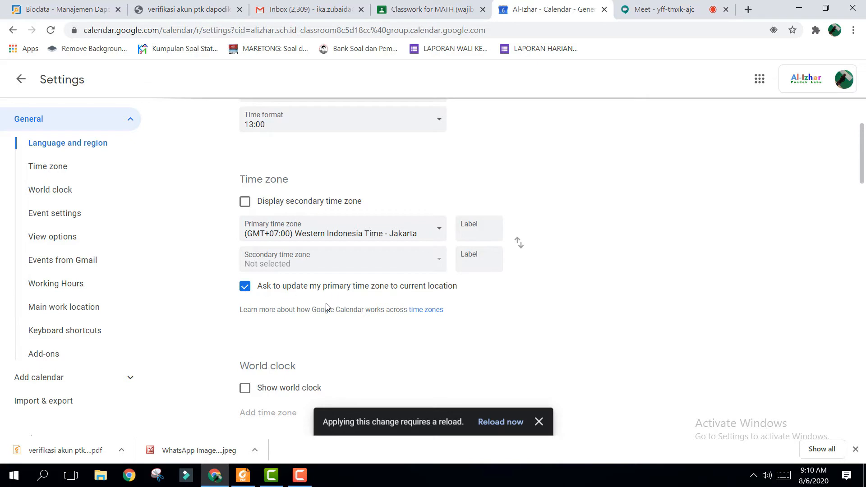
click(244, 287)
click(244, 287)
scroll(863, 175, down, 3)
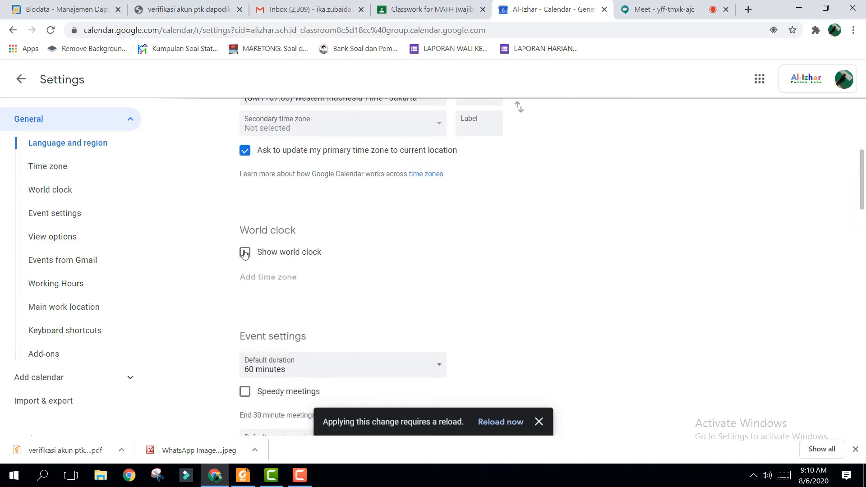
click(539, 421)
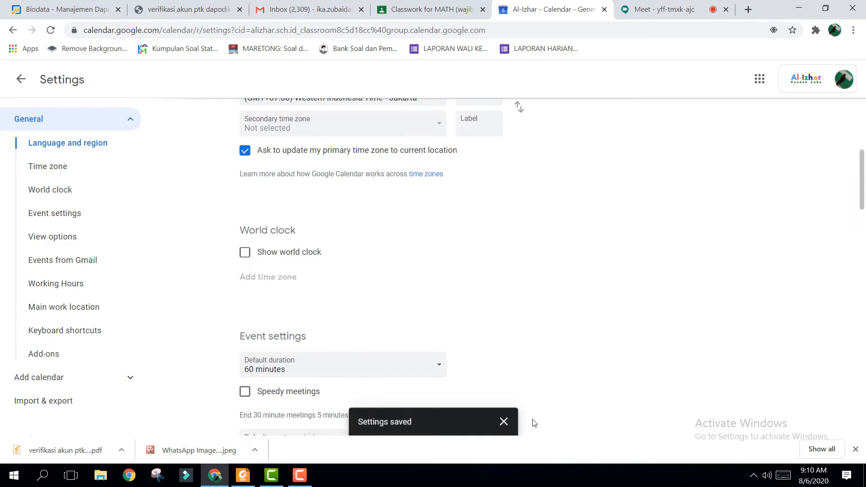
- In the view options, set the week to start on Monday and the custom view to 5 days
drag(858, 201, 863, 233)
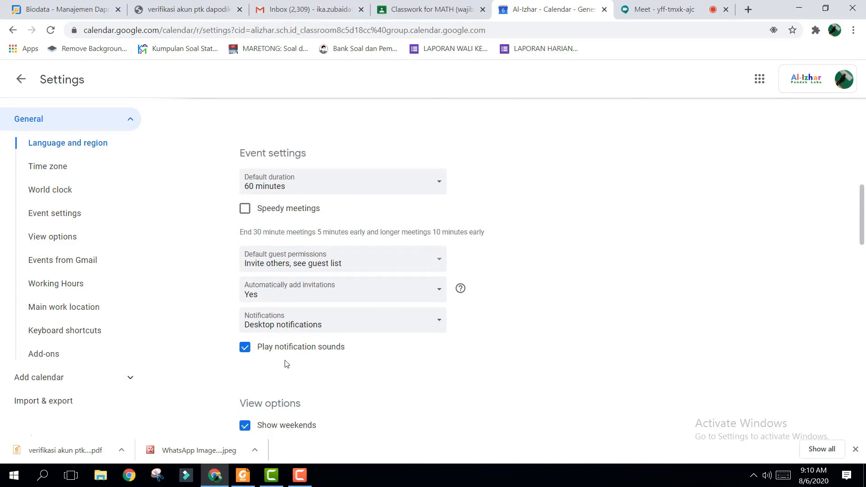
scroll(259, 287, down, 3)
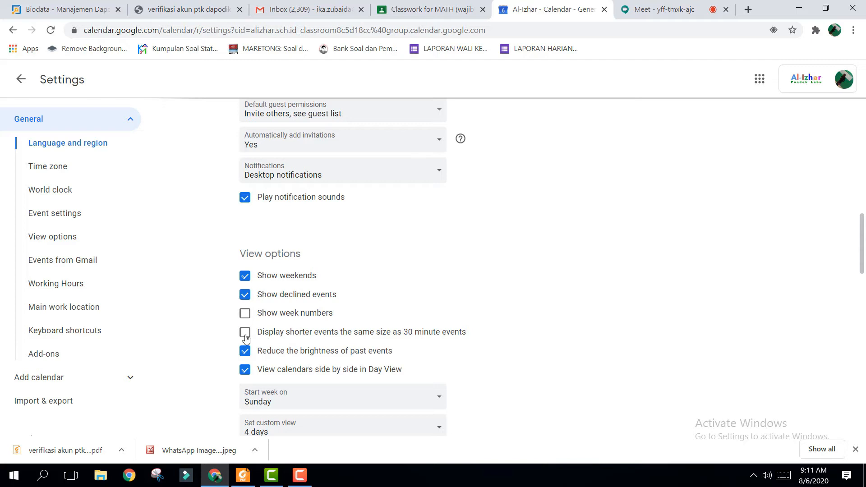
drag(863, 252, 829, 280)
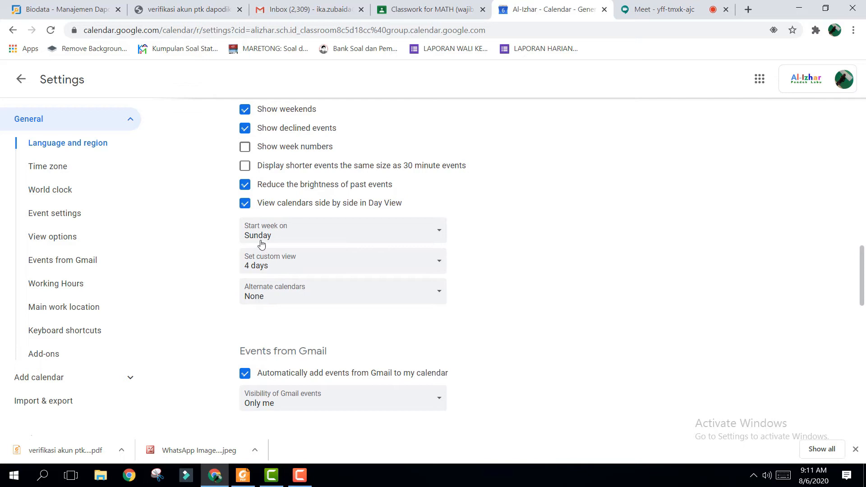
click(342, 239)
click(289, 257)
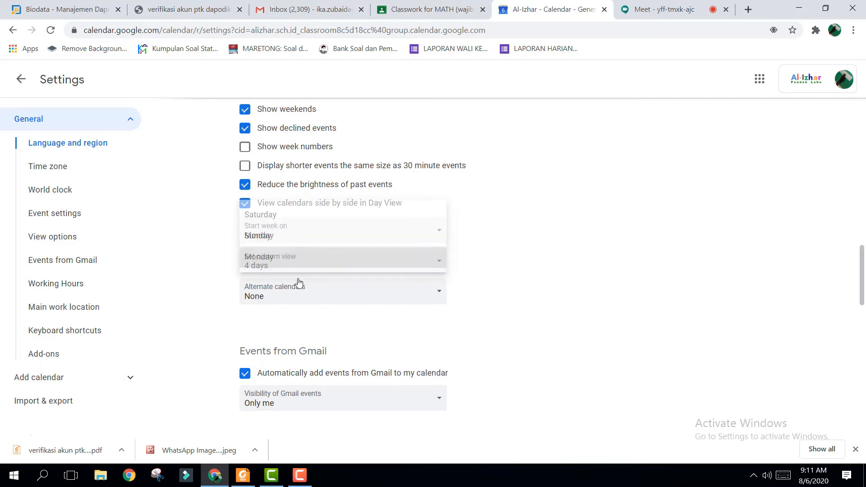
click(330, 269)
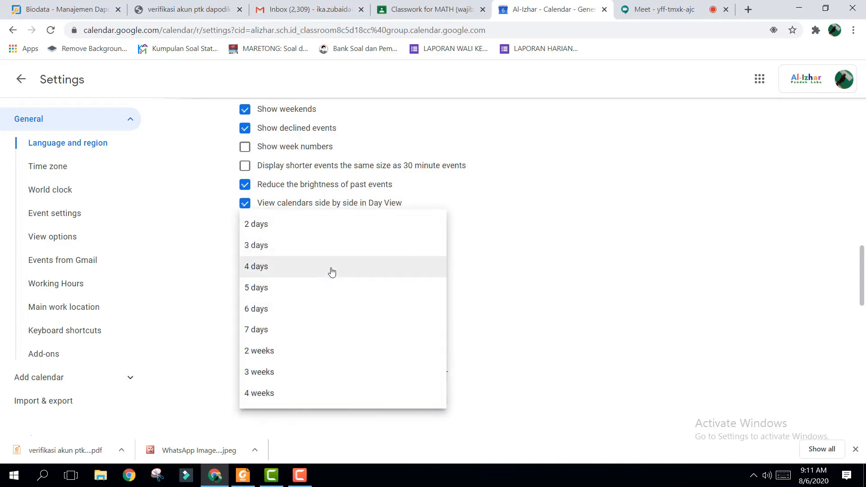
click(303, 297)
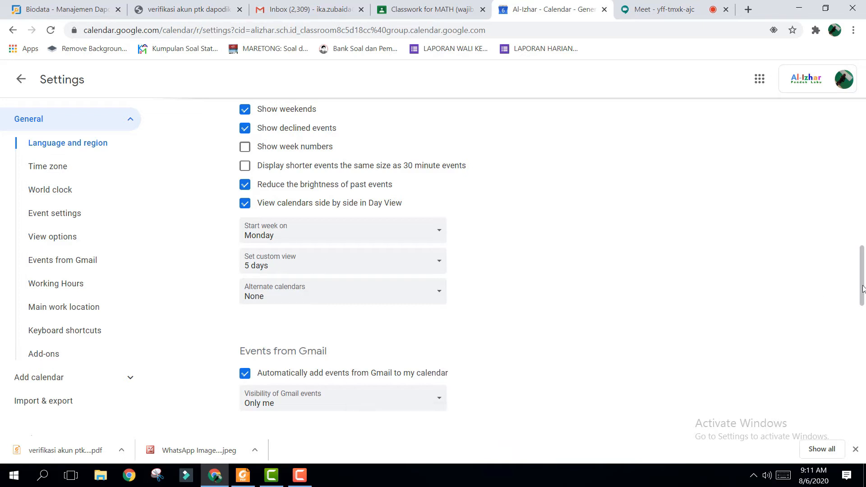
scroll(863, 289, down, 4)
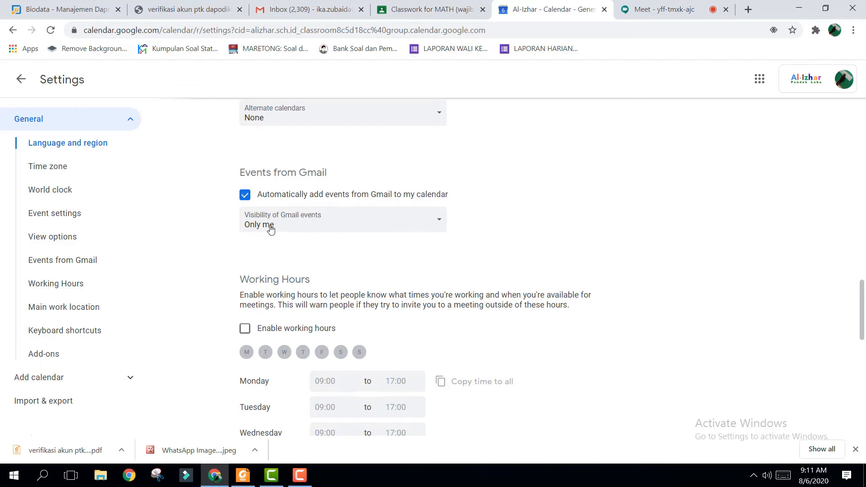
click(336, 225)
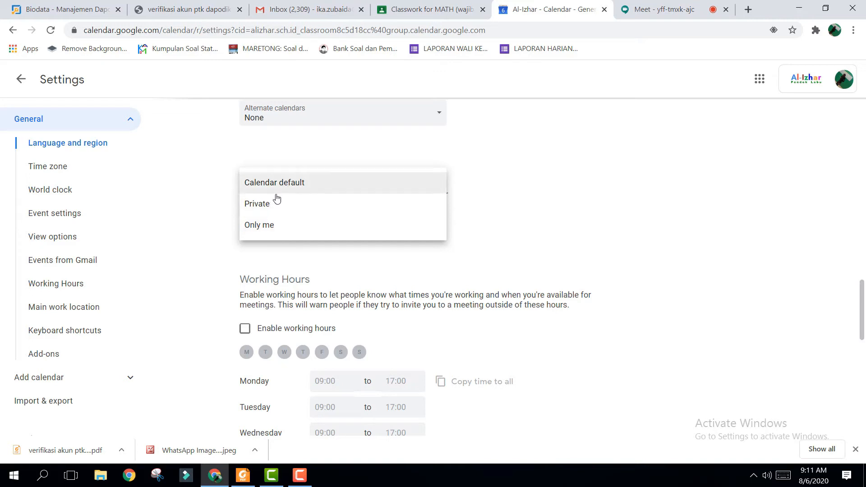
click(269, 206)
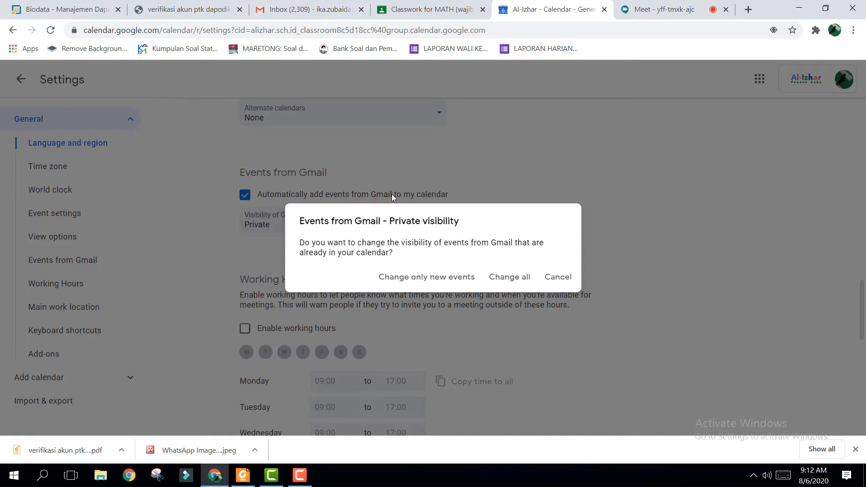
click(558, 280)
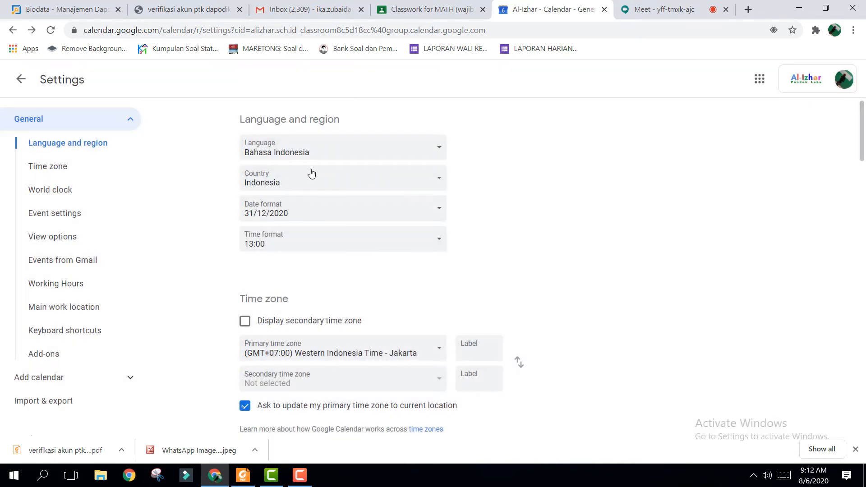
- Set the visibility of Gmail events to Private, changing only new events
drag(861, 139, 856, 322)
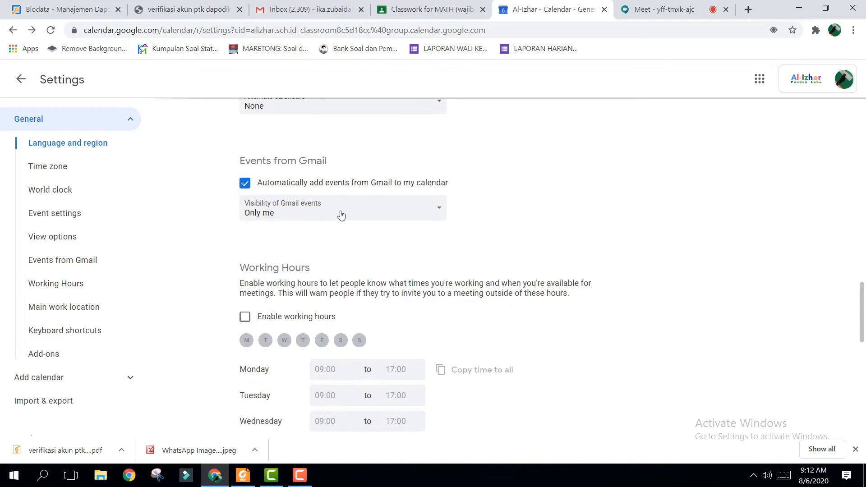
click(335, 216)
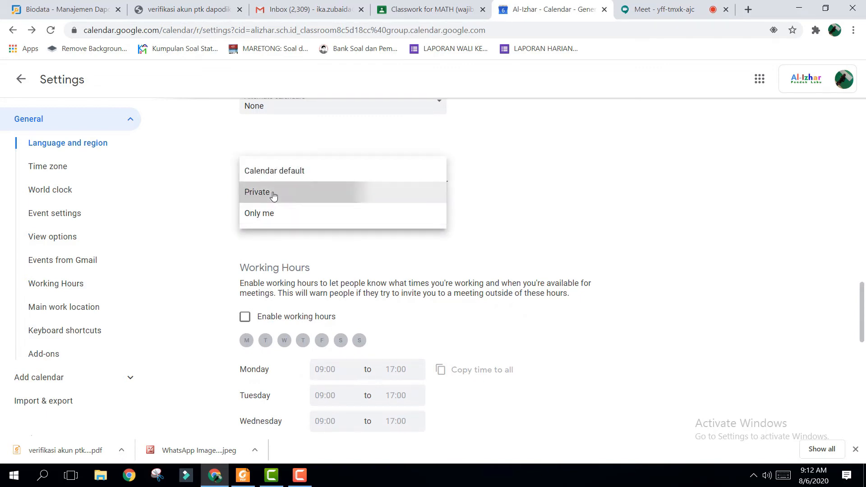
click(273, 195)
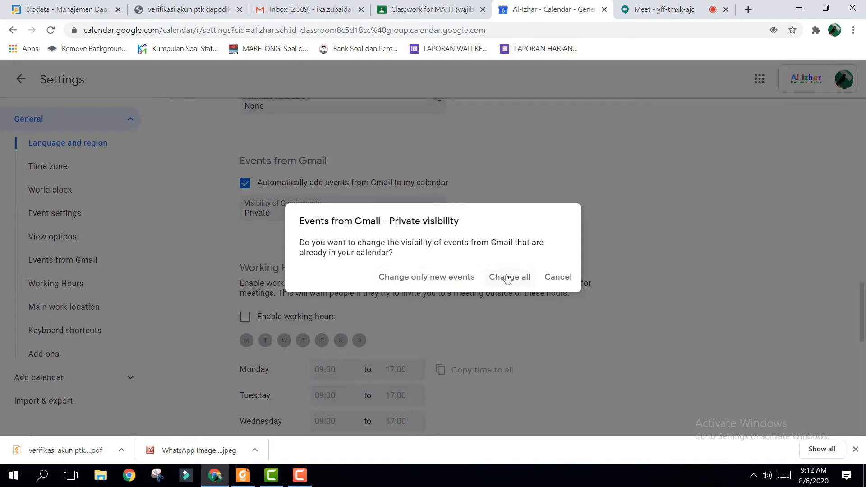
click(442, 278)
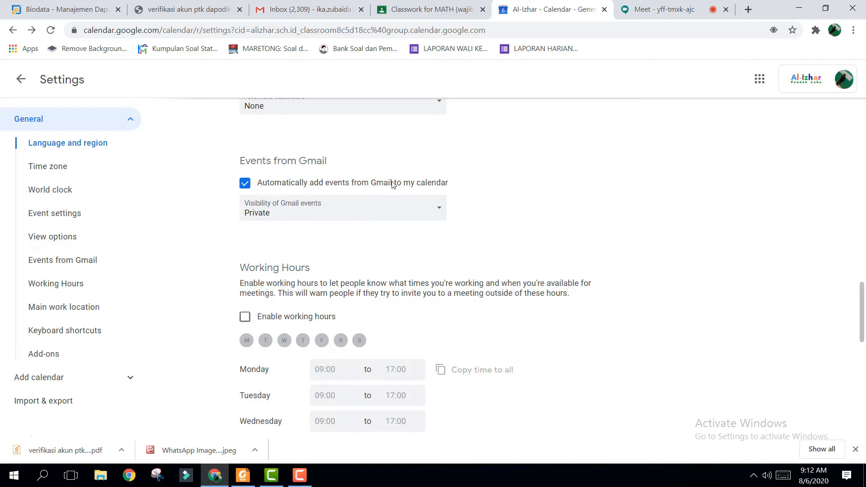
- Enable working hours, set Monday to 07:00–14:00, and copy that time to all days
drag(864, 311, 863, 343)
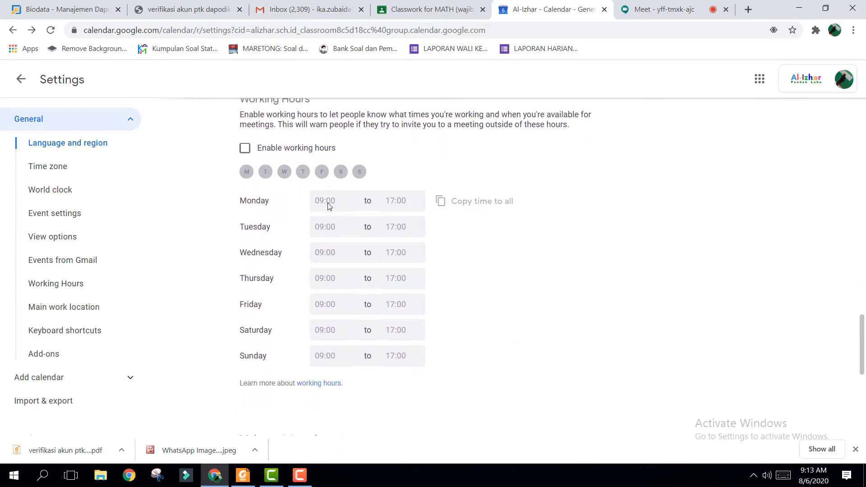
click(246, 150)
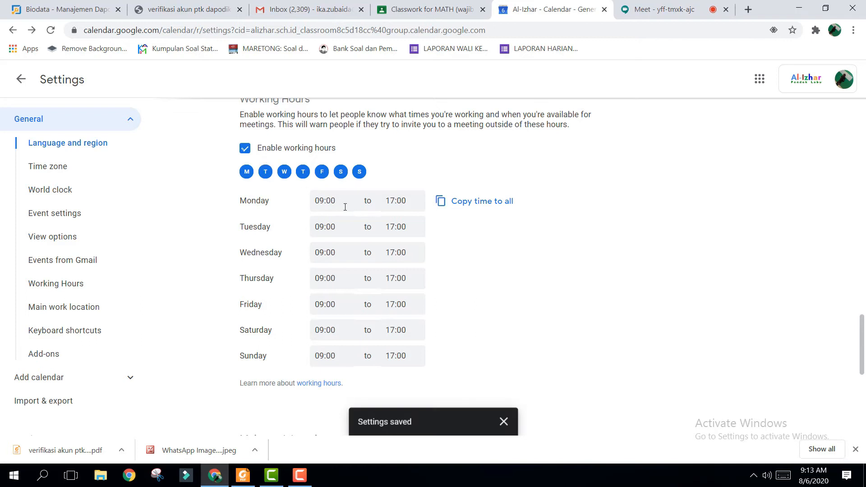
click(321, 202)
text(07.30)
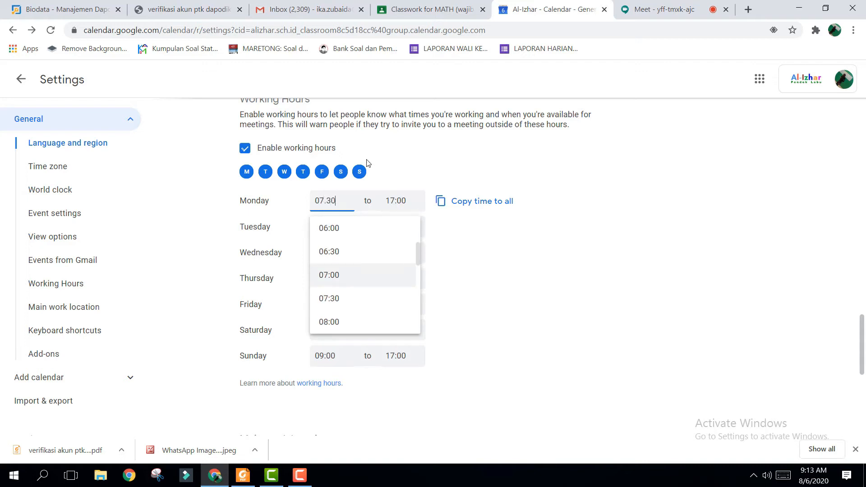
click(396, 201)
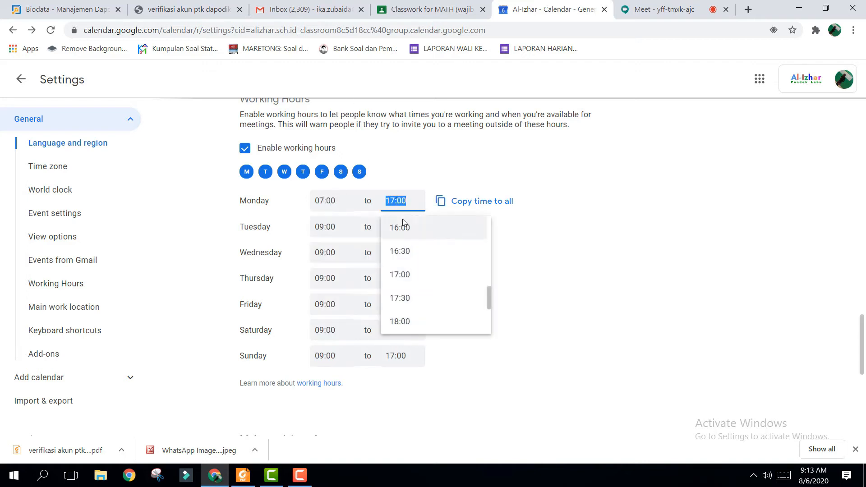
text(14.)
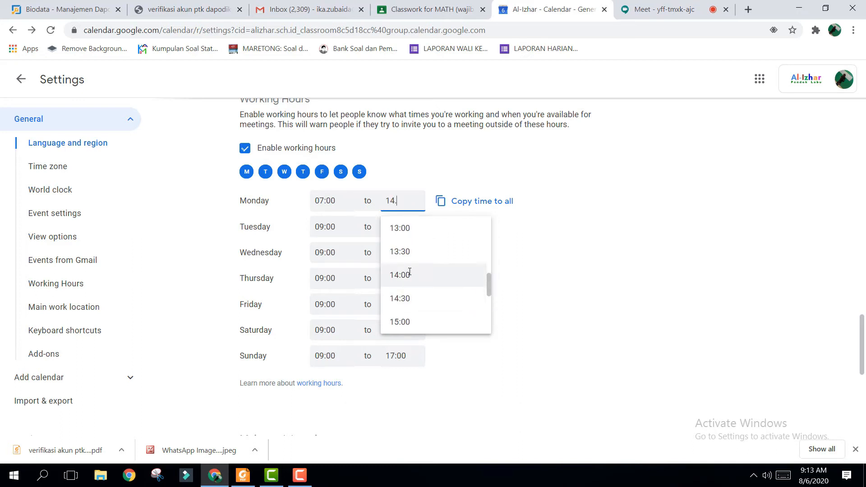
click(410, 273)
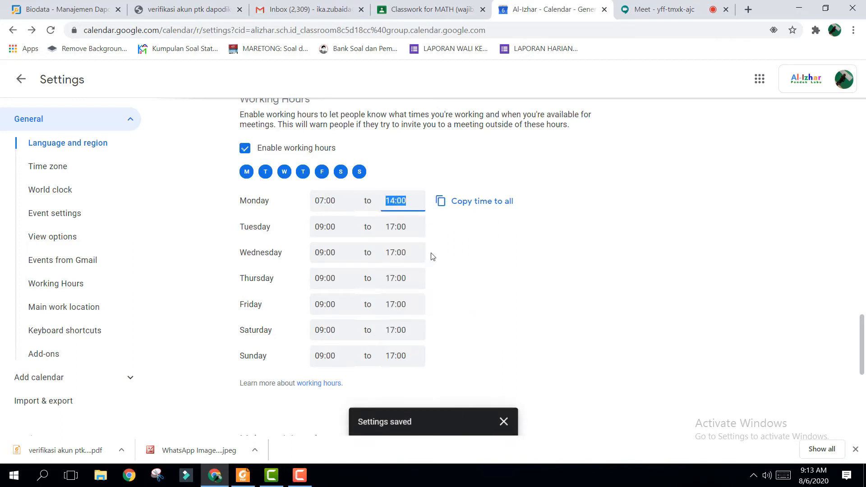
click(452, 206)
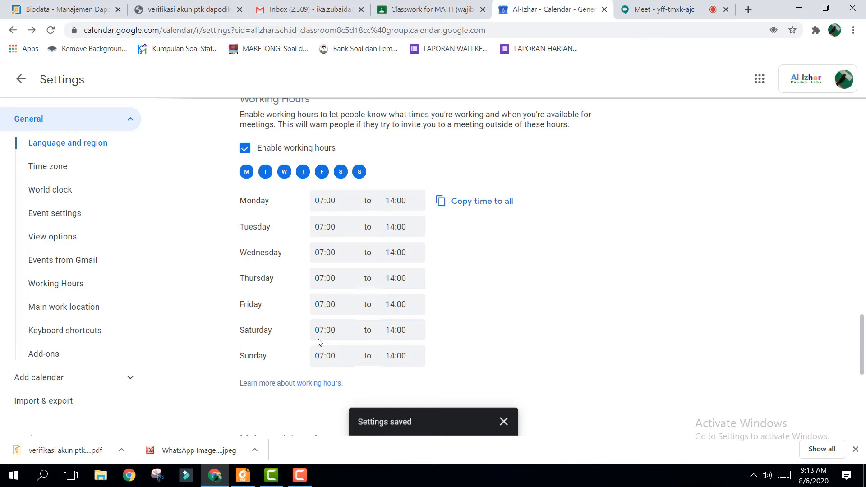
- Set Monday's working-hours start time to 07:30 and copy Monday's time to all days
click(332, 202)
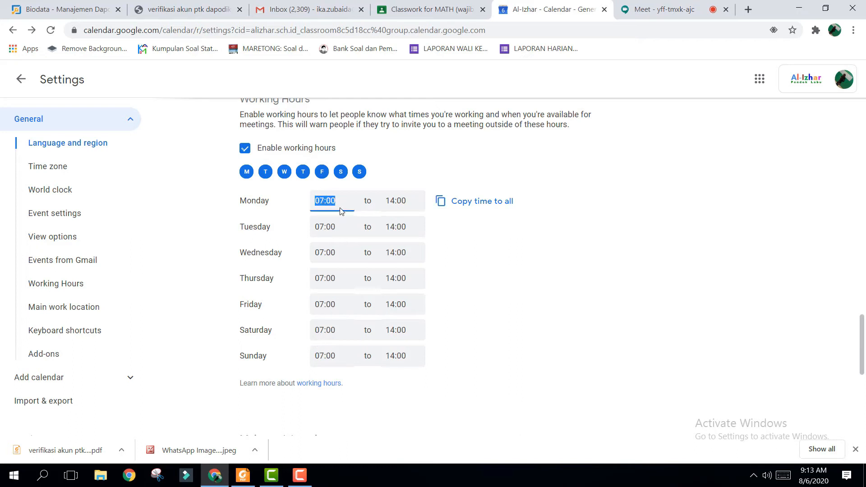
click(334, 203)
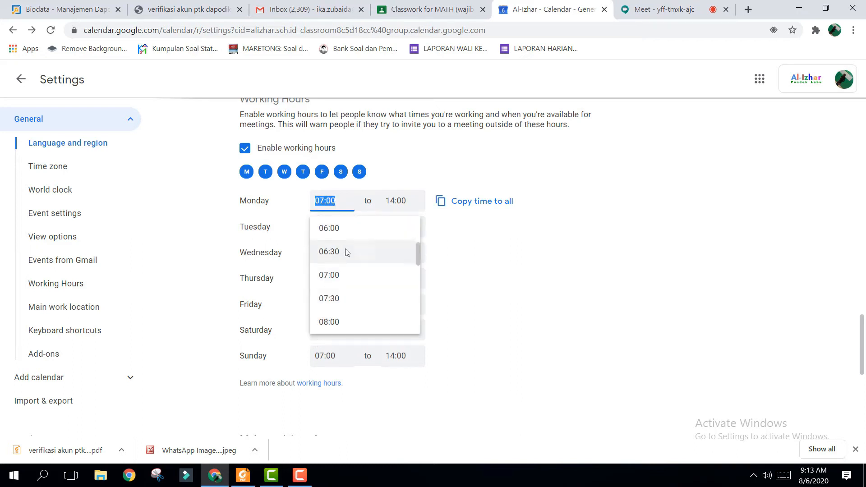
click(344, 300)
click(470, 203)
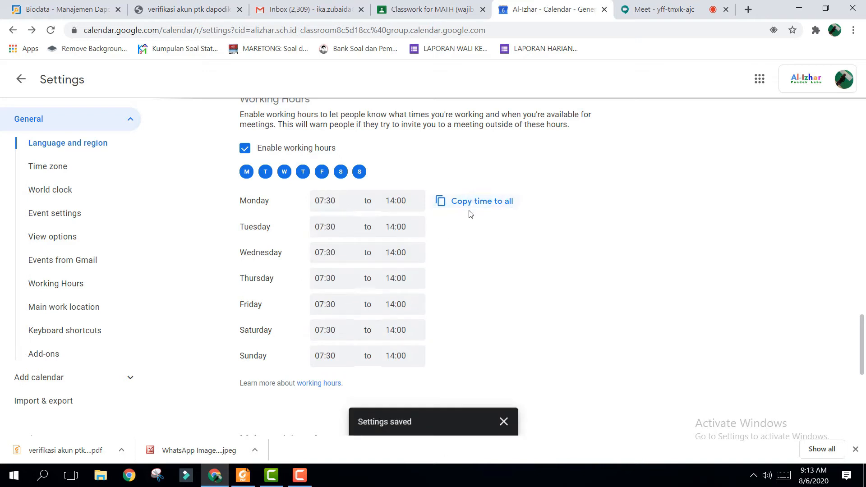
- Exclude Saturday and Sunday from the working hours
click(328, 330)
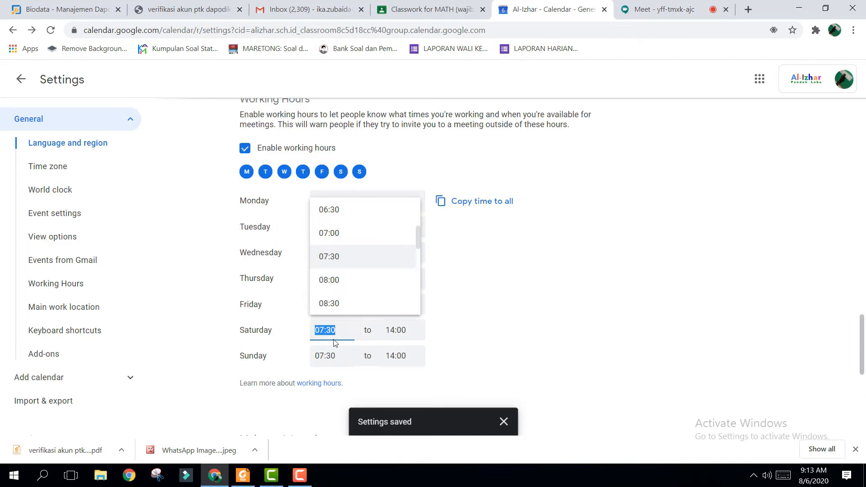
click(417, 327)
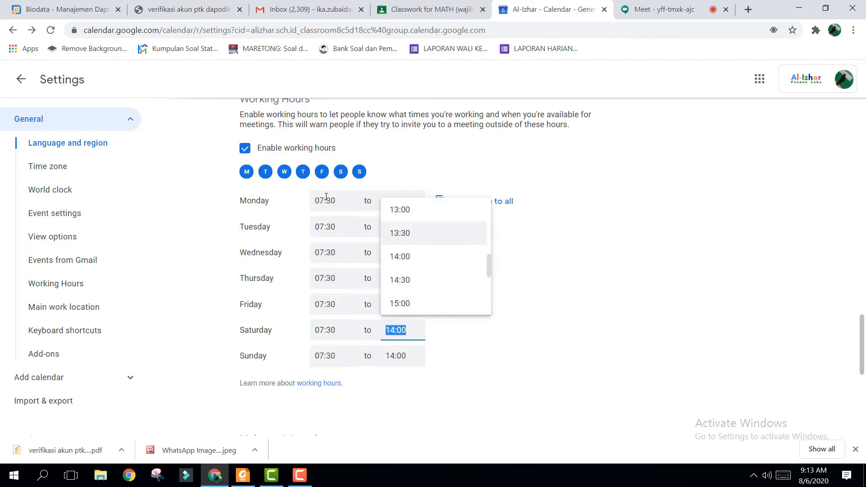
click(341, 174)
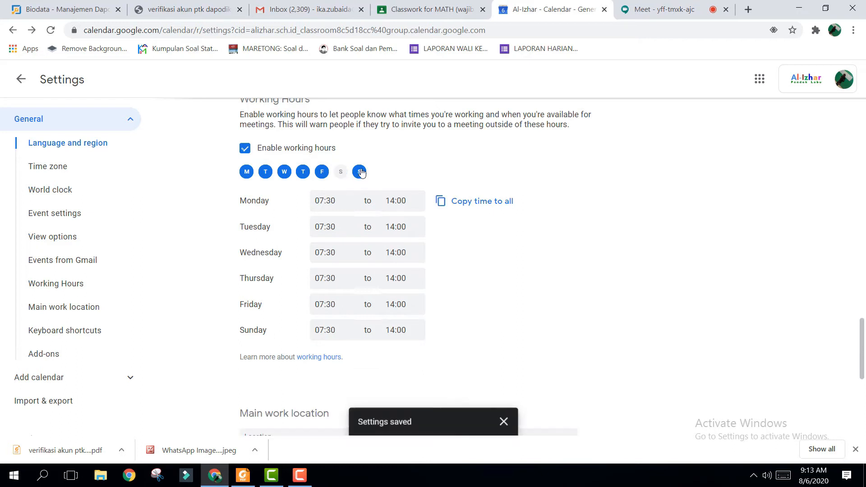
click(360, 171)
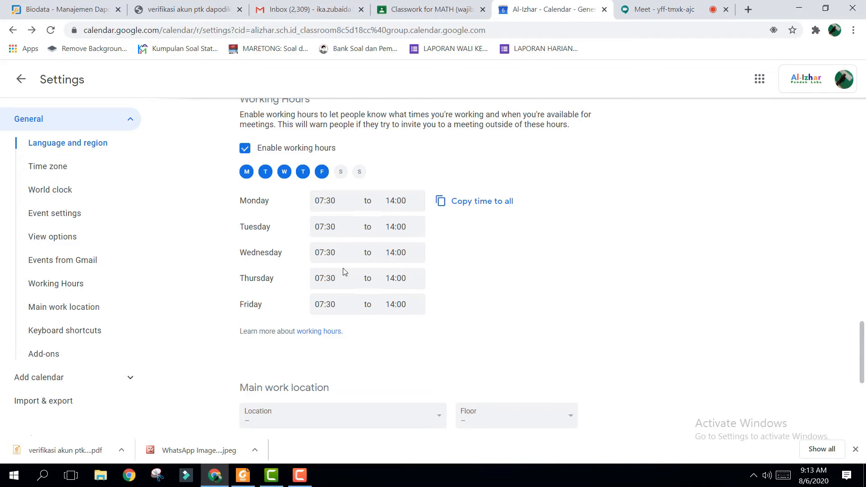
- Look over the remaining general settings, collapse the General section, and open the settings of the Birthdays calendar
scroll(865, 361, up, 1)
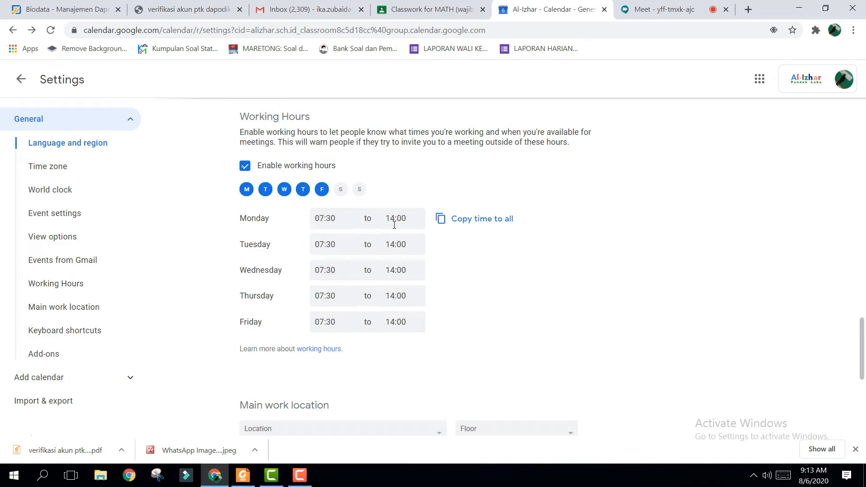
drag(862, 351, 837, 432)
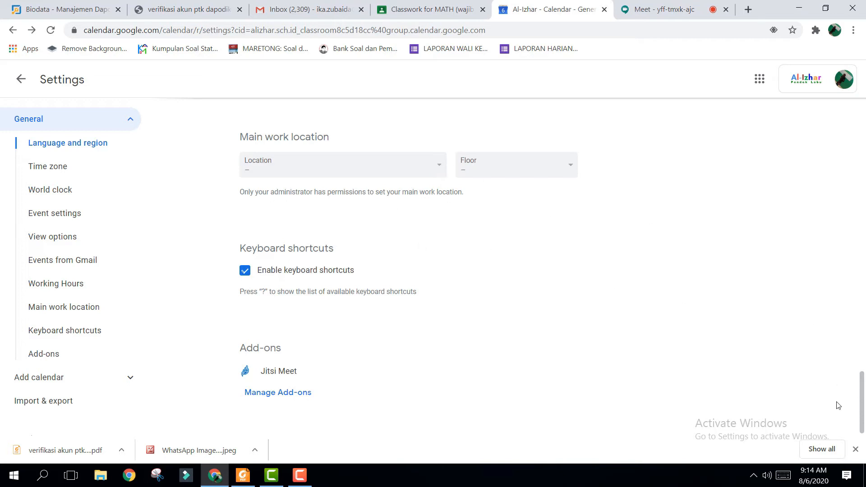
drag(863, 404, 864, 287)
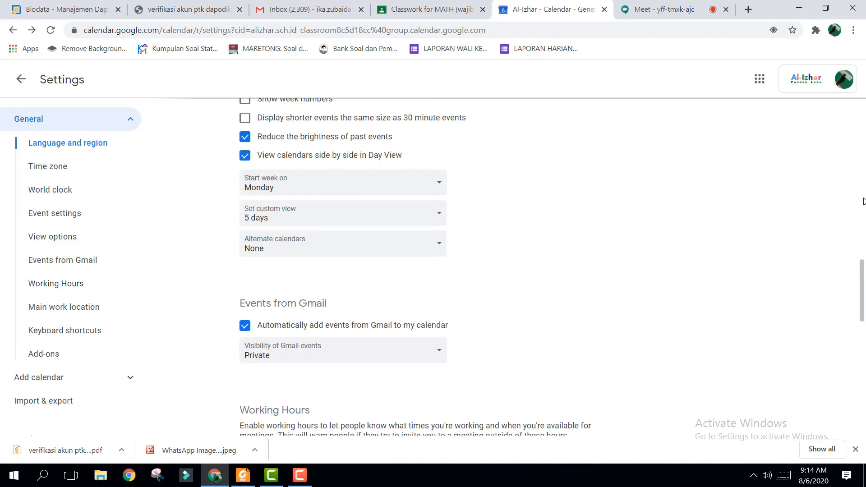
scroll(865, 193, up, 8)
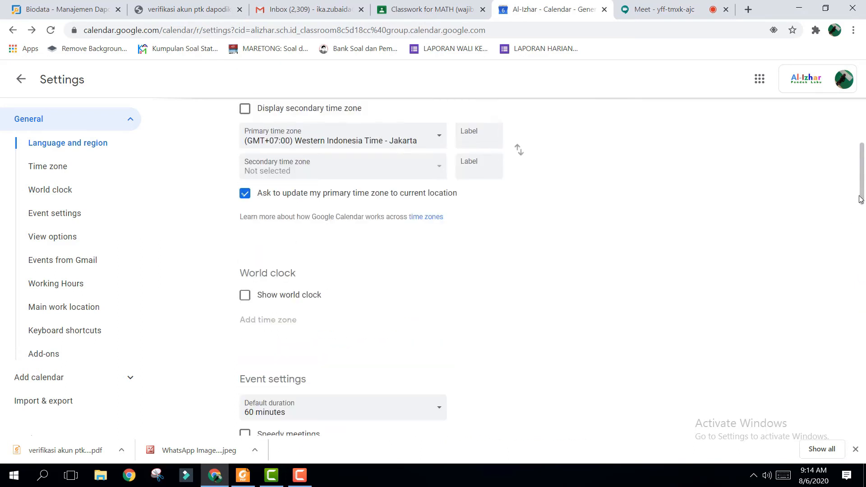
drag(864, 155, 863, 136)
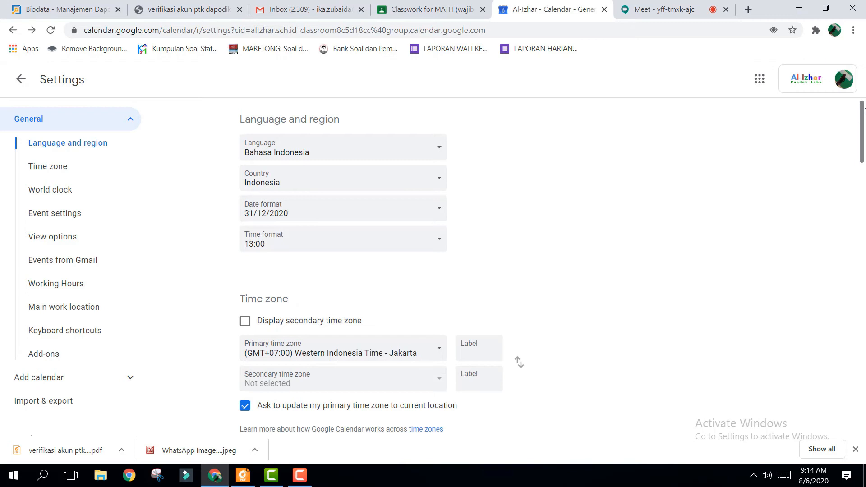
click(30, 120)
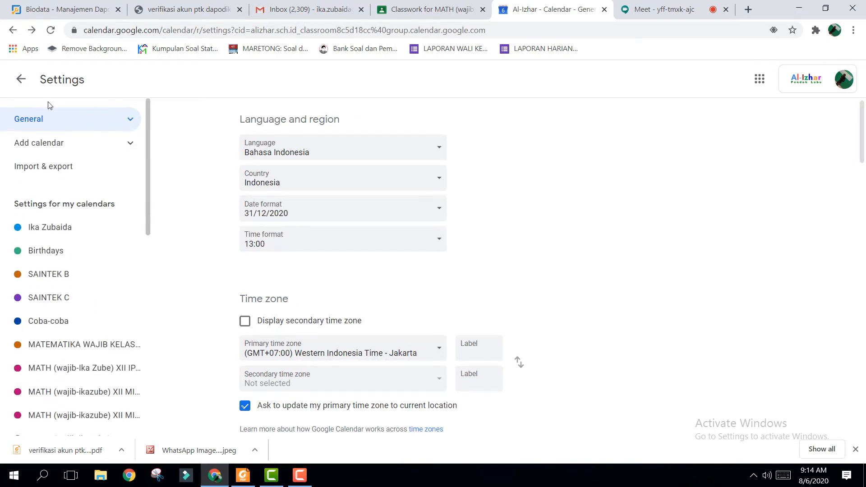
drag(150, 194, 153, 220)
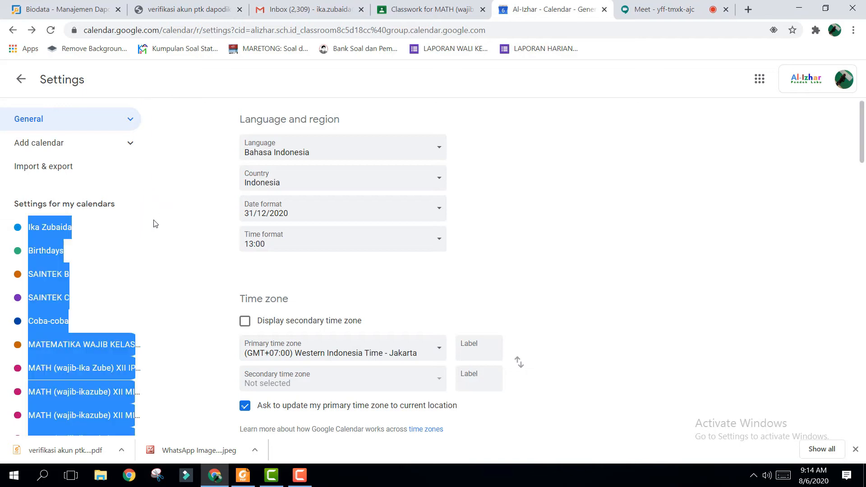
click(126, 247)
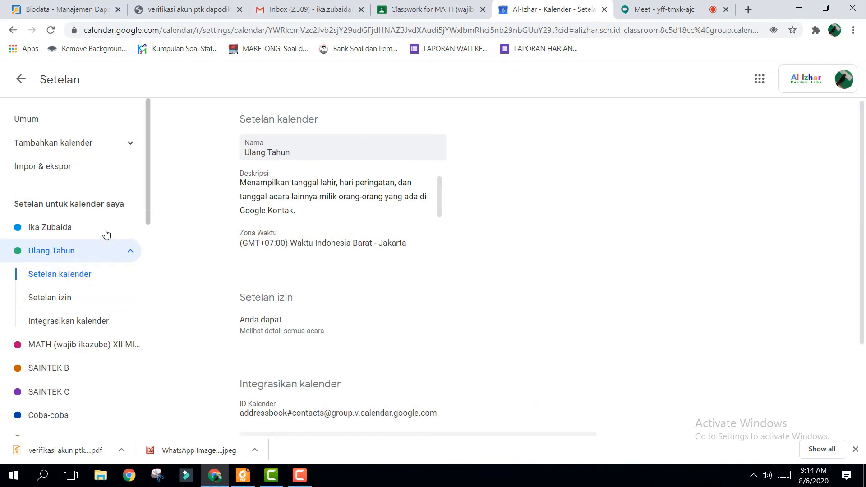
- View the settings of the MATH XII IPA 1 - 2020/2021 and MATH XII MIPA 3-2020/2021 class calendars, collapsing each one's subsections
drag(147, 208, 159, 297)
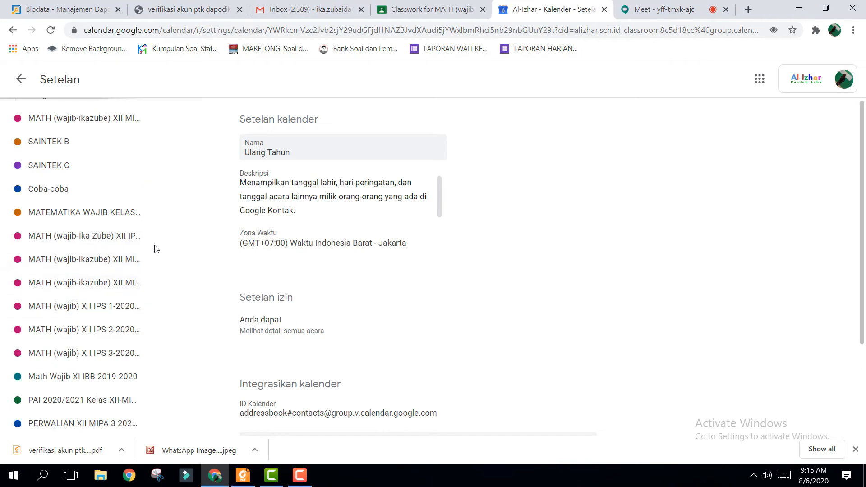
scroll(154, 249, up, 1)
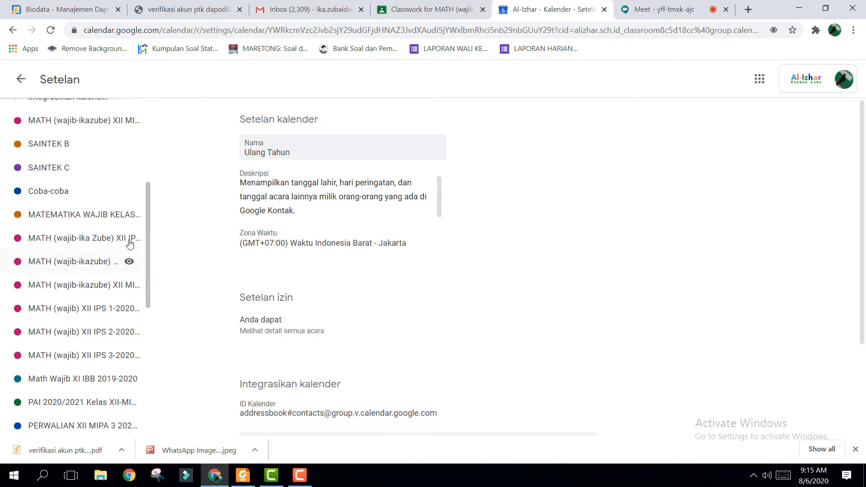
click(94, 242)
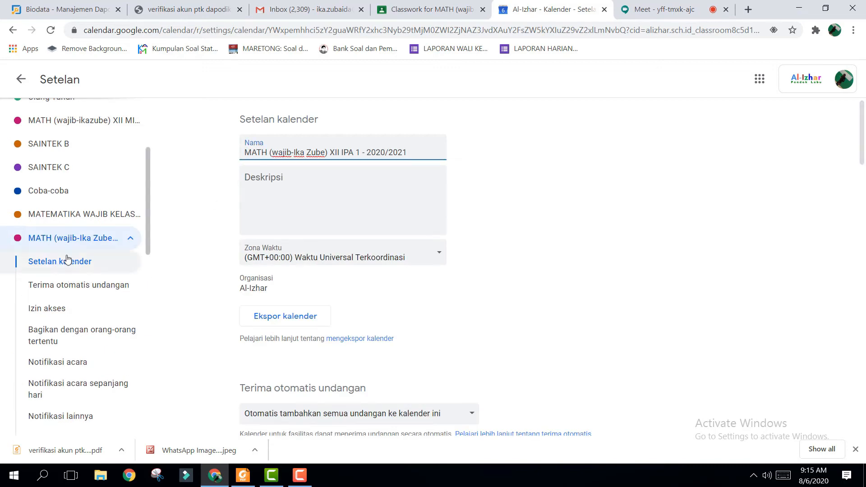
drag(146, 246, 154, 268)
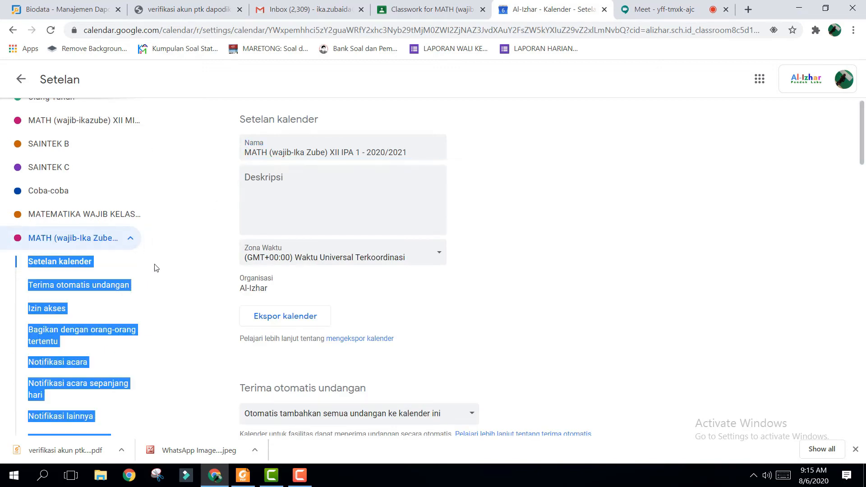
click(26, 245)
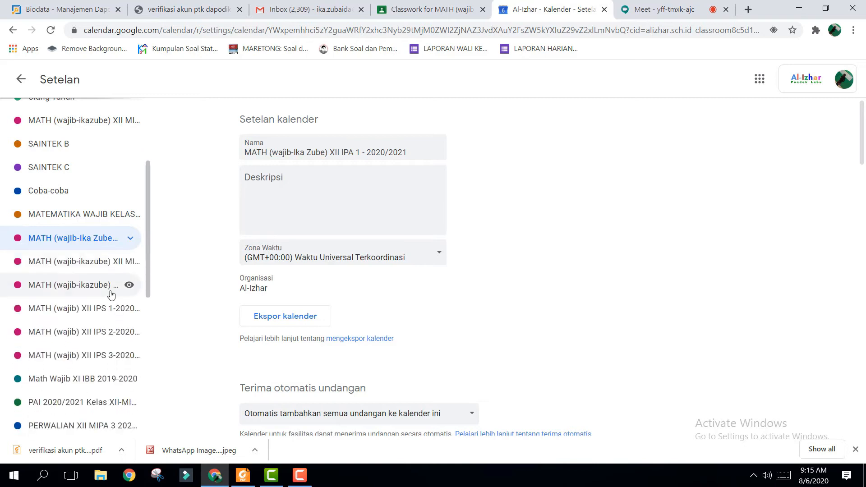
click(93, 266)
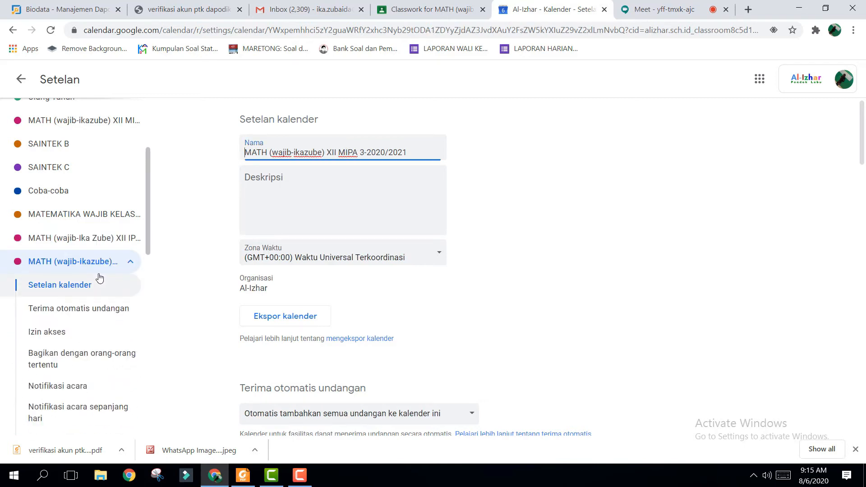
click(26, 270)
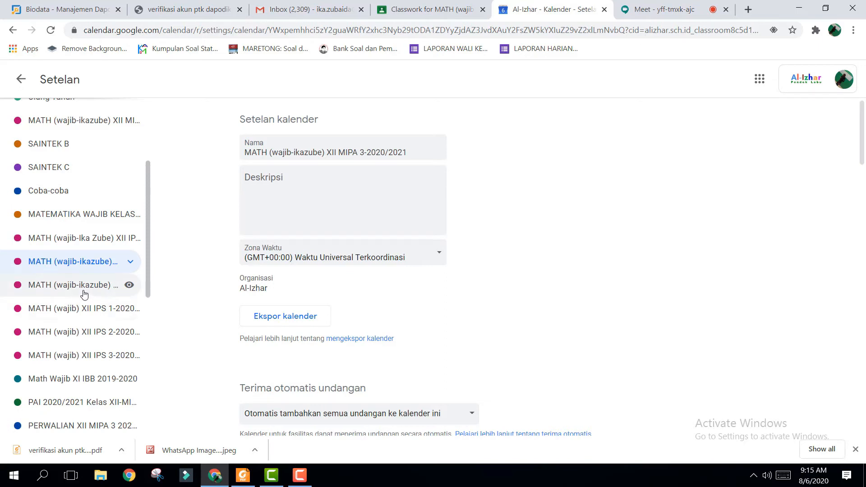
- View the settings of the PAI 2020/2021 Kelas XII-MIPA-3, MATH XII MIPA 3-2020/2021 and MATEMATIKA WAJIB KELAS XII calendars
click(94, 408)
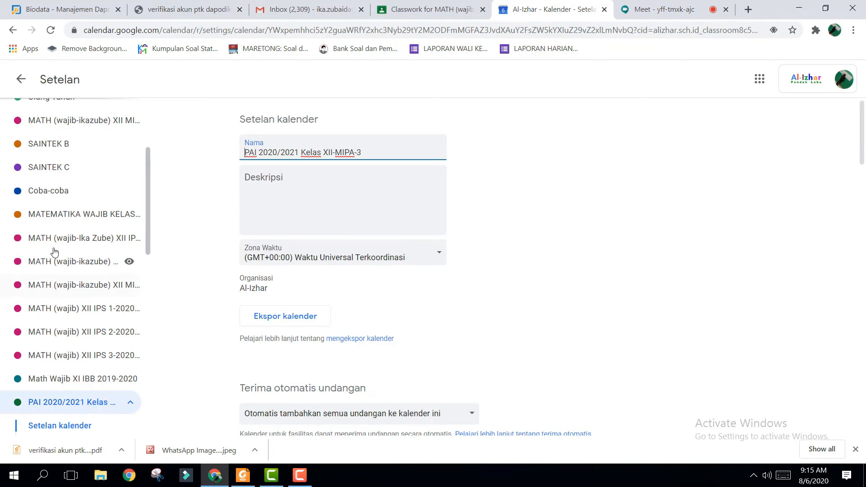
click(87, 285)
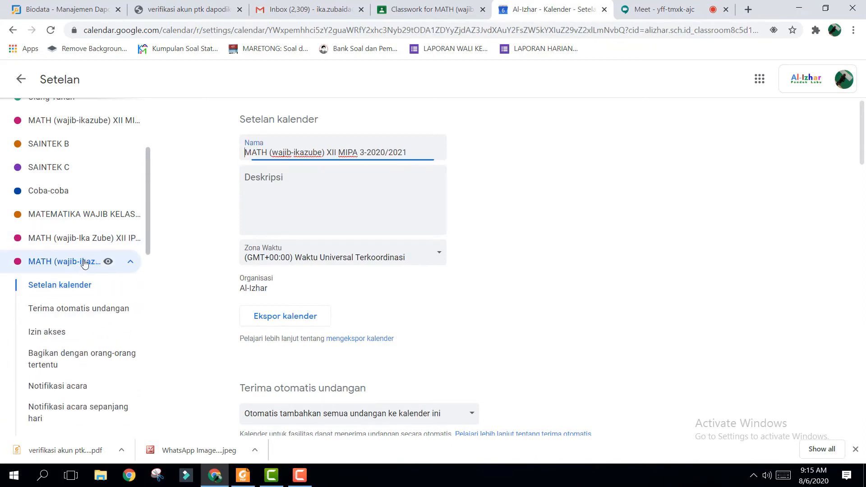
click(72, 238)
click(76, 217)
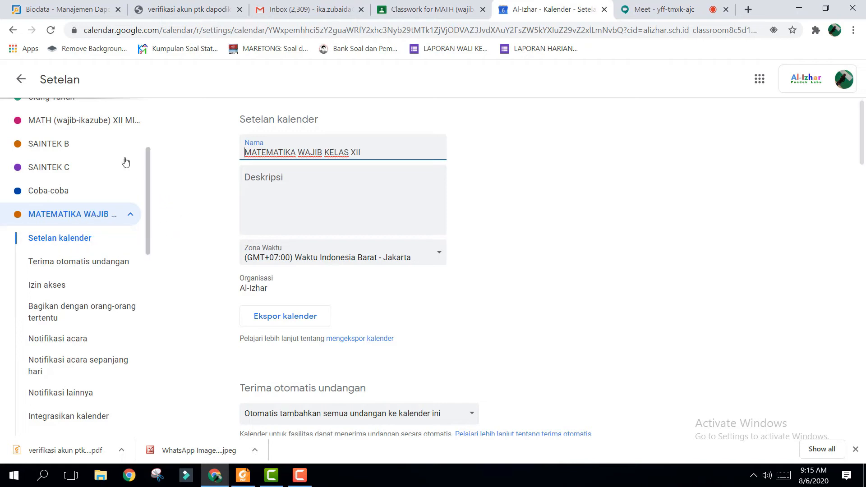
- Leave the settings and look through the day schedule and the list of own calendars
click(21, 79)
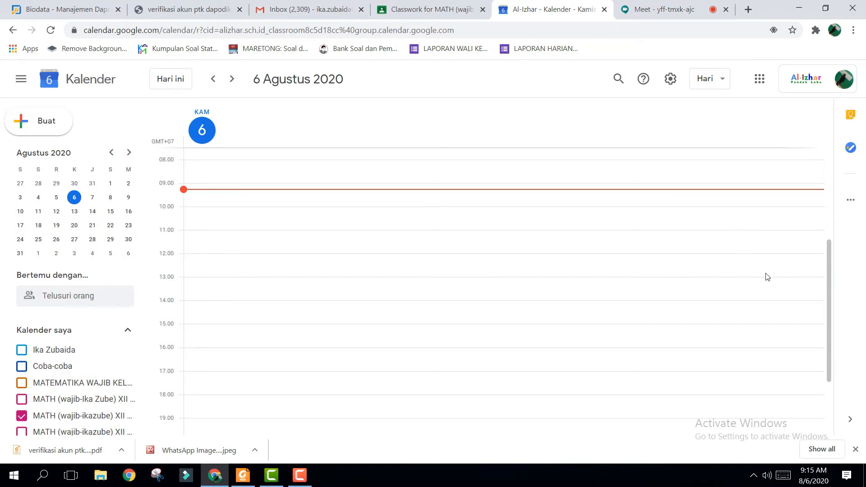
drag(830, 263, 824, 302)
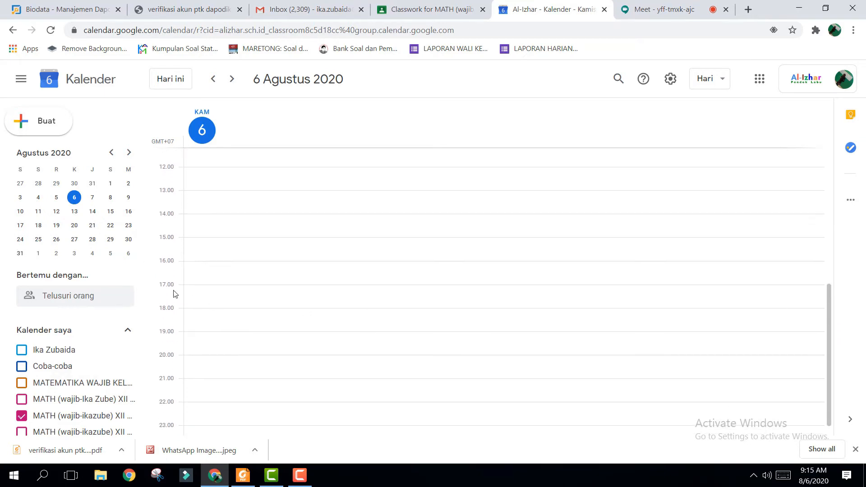
drag(146, 247, 157, 314)
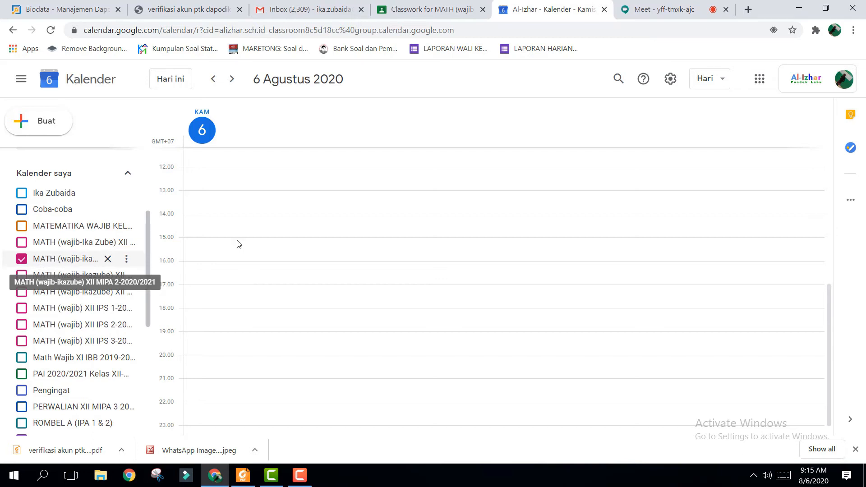
- Switch the calendar to month view and open the day schedule of 10 August 2020
drag(829, 327, 842, 178)
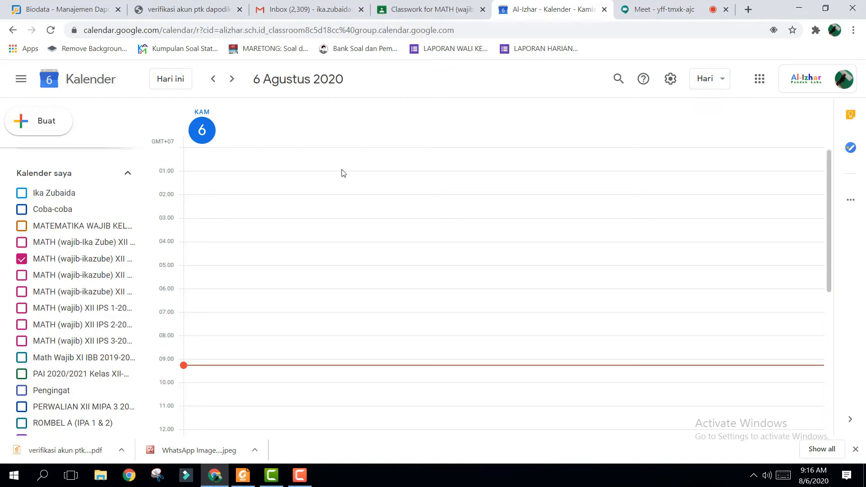
click(722, 82)
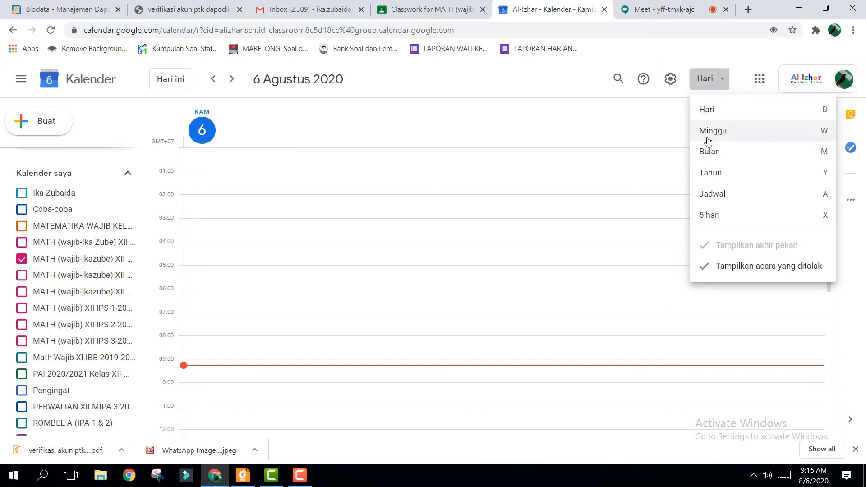
click(707, 156)
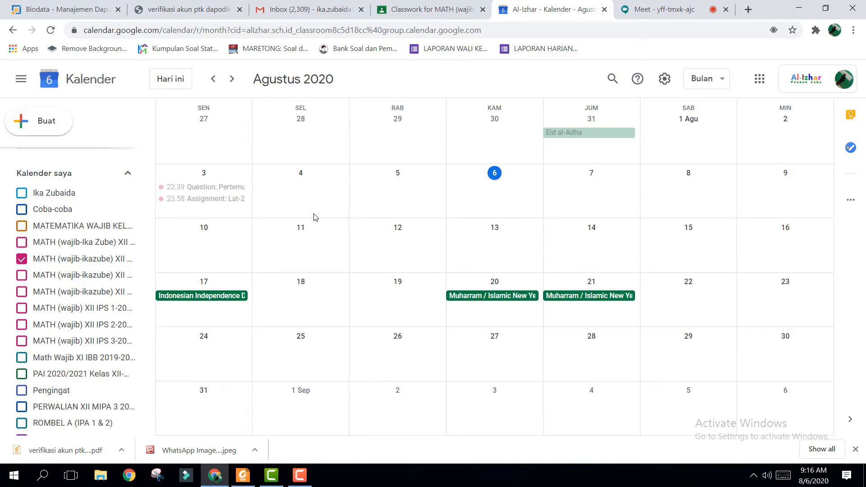
click(204, 228)
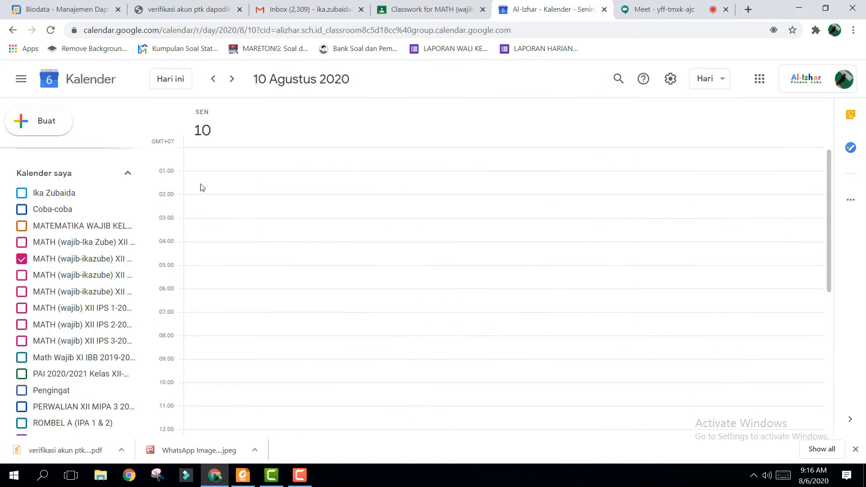
click(25, 123)
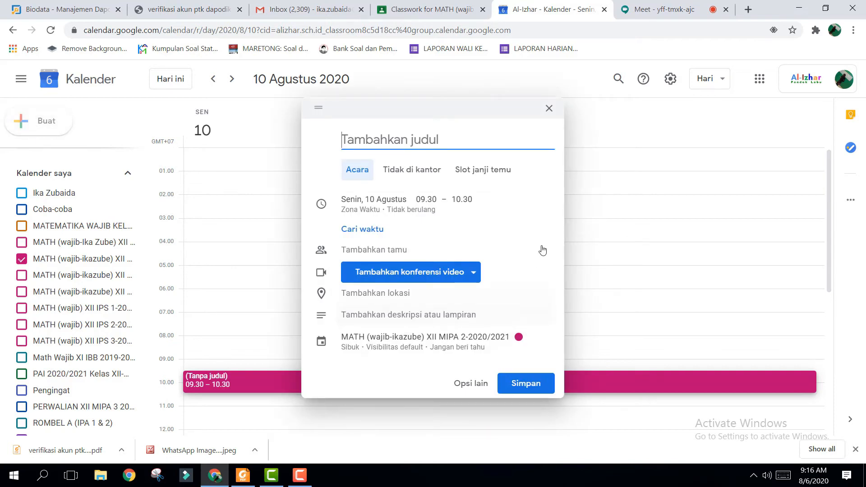
click(550, 109)
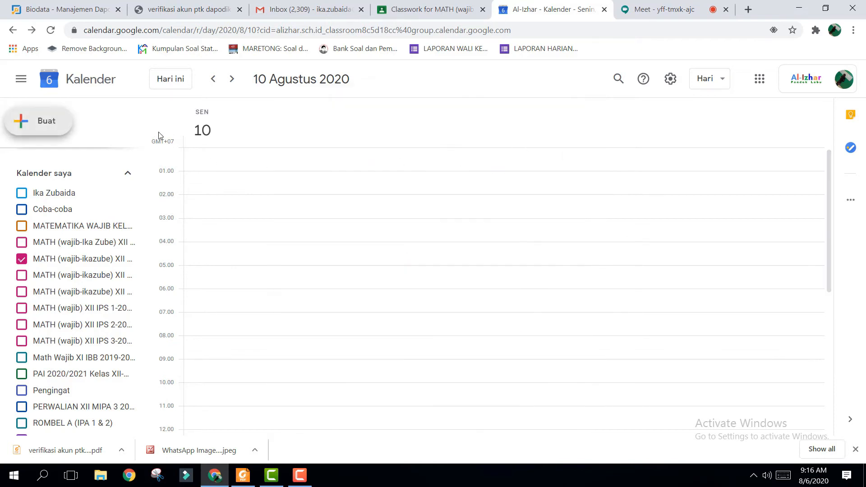
click(696, 86)
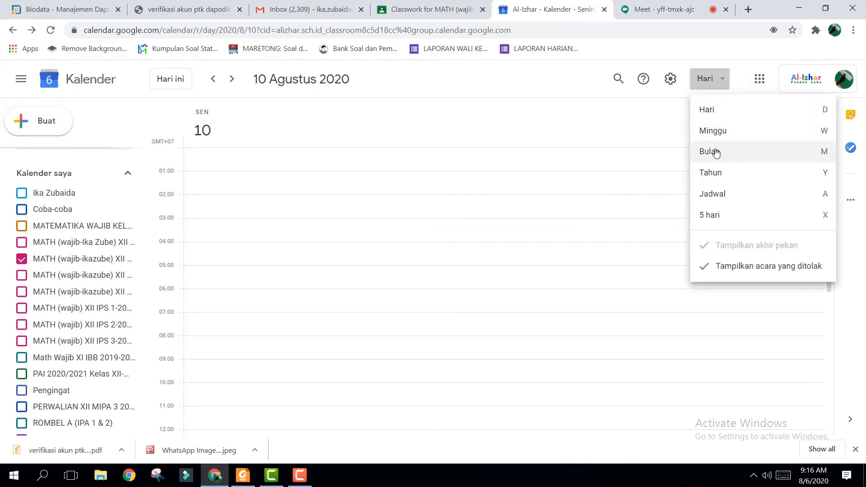
click(724, 135)
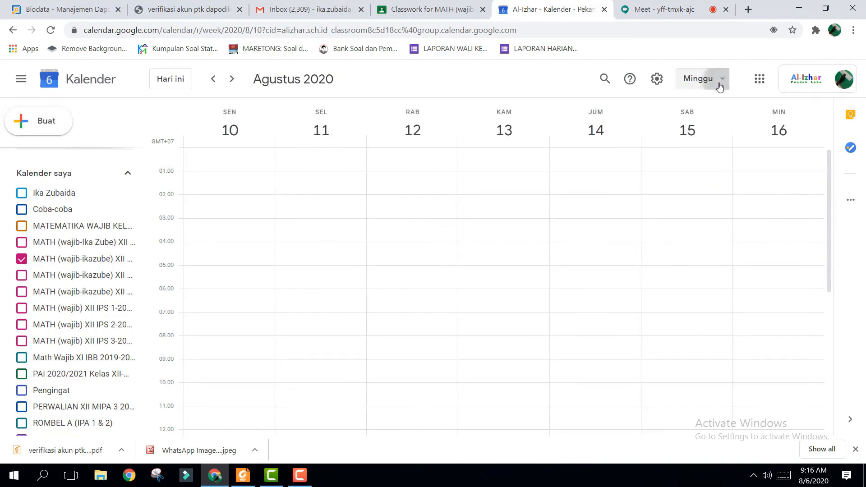
- Show the calendar by month and start a new event for Monday 10 August titled "KUIS-1 (Statsitika Deskriptif)"
click(718, 83)
click(700, 155)
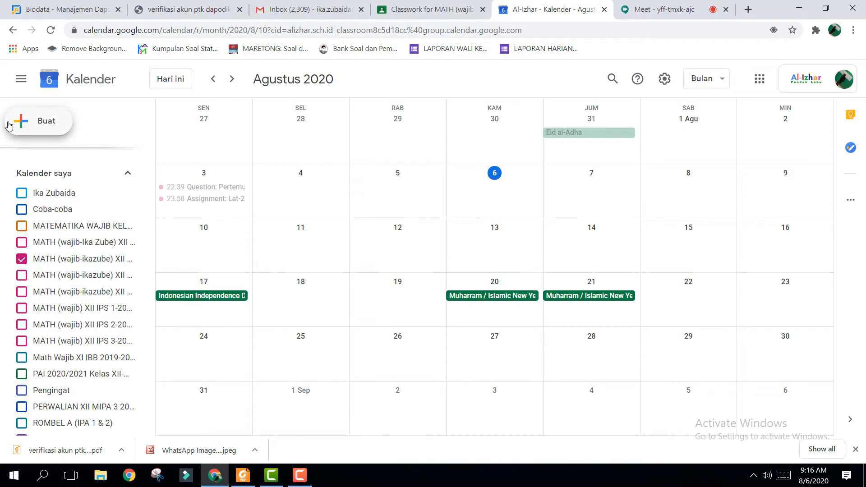
click(24, 125)
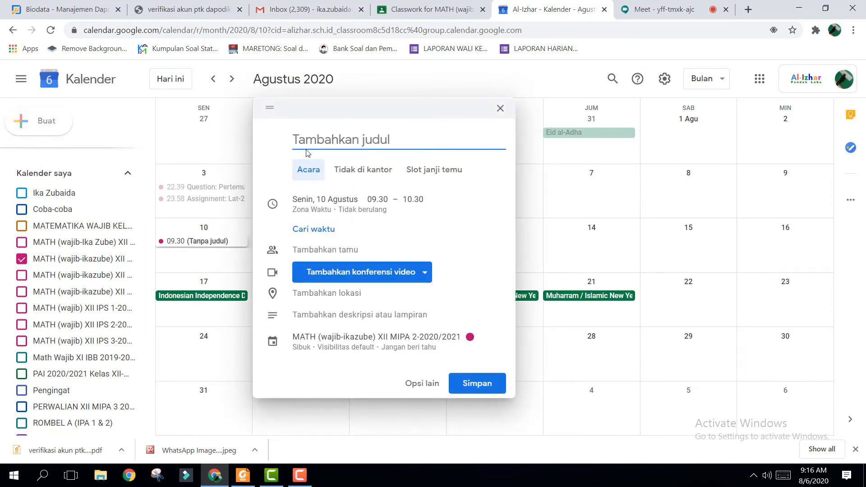
text(KUIS-1 ()
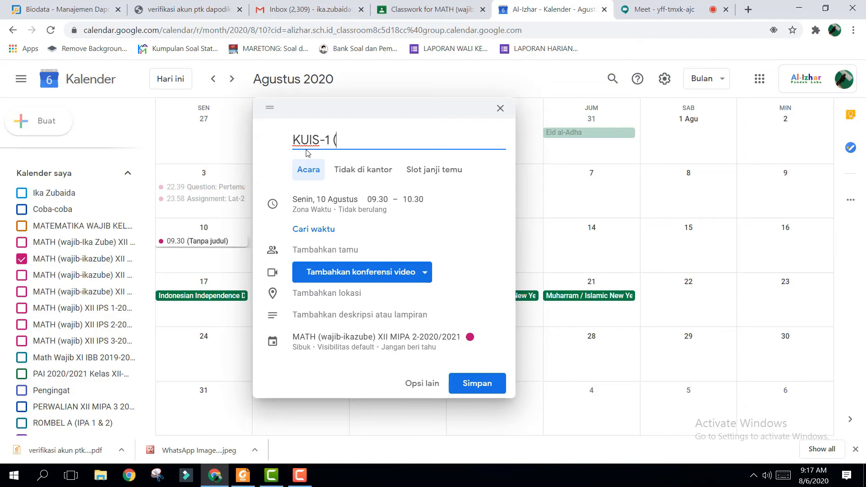
text(Statsitika Desk)
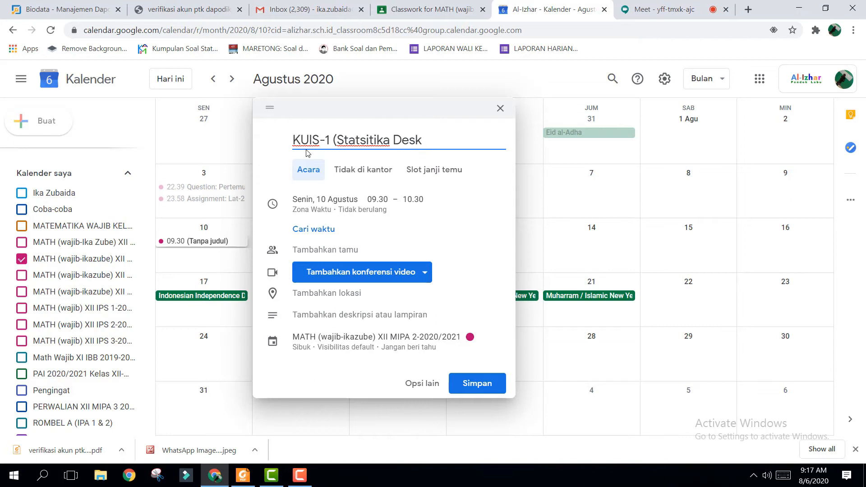
text(kriptif)
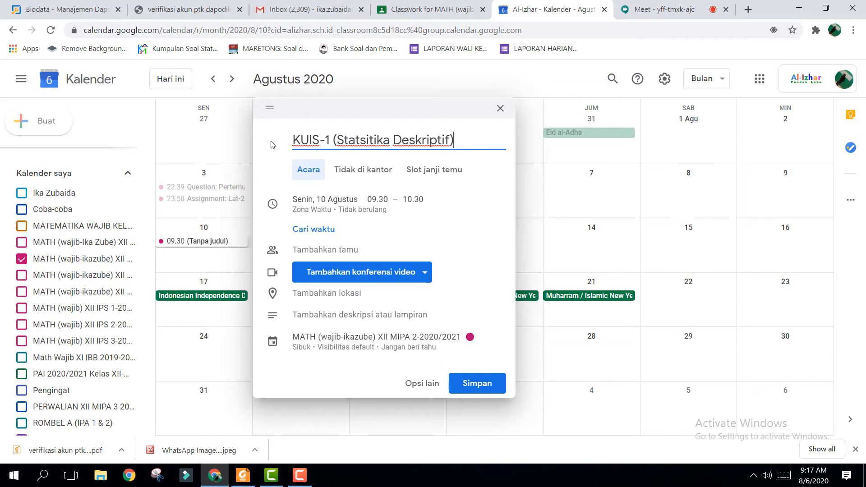
click(309, 173)
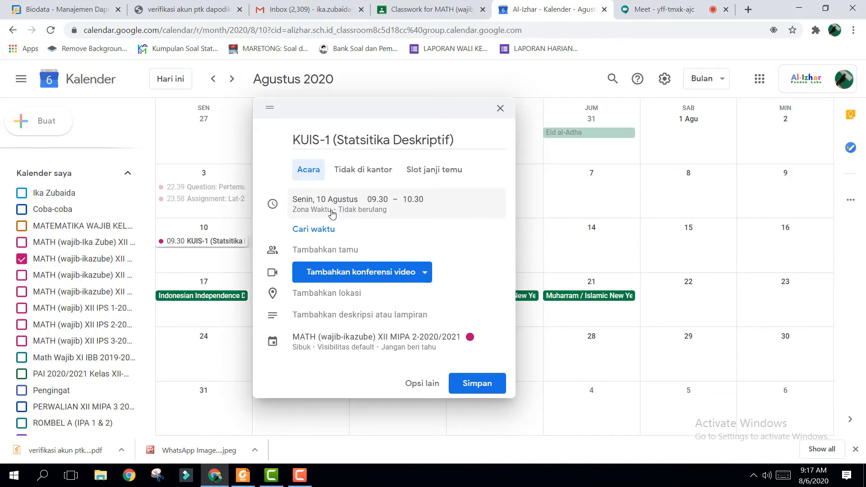
- Set the KUIS-1 event's time to 08.00 – 10.00
click(376, 201)
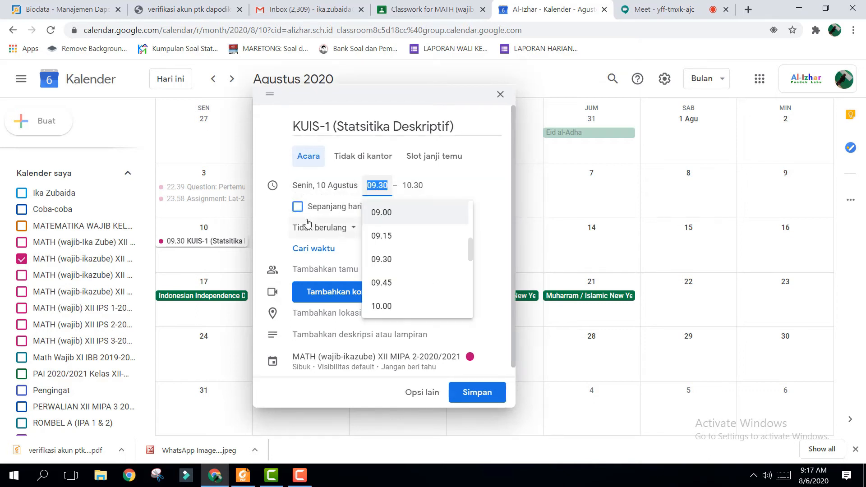
drag(471, 248, 472, 238)
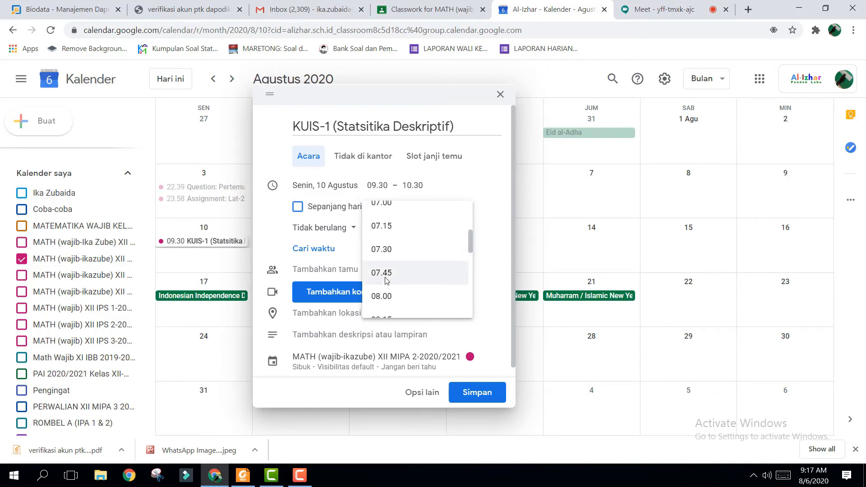
scroll(470, 238, up, 2)
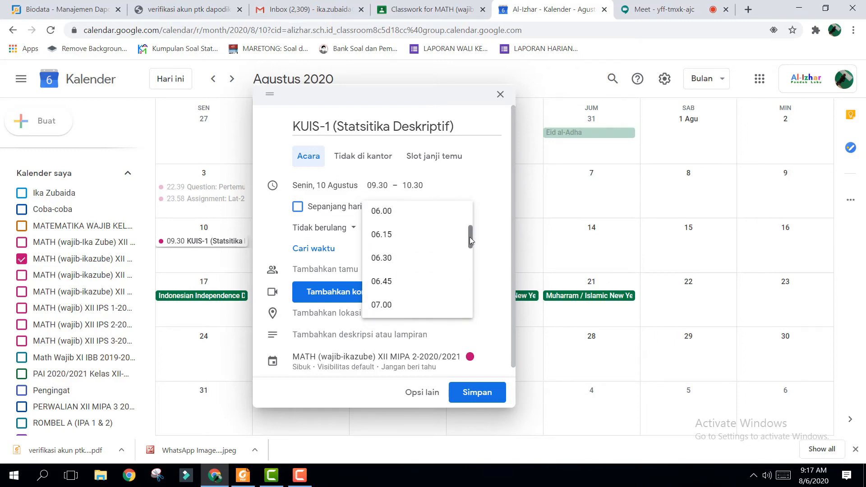
scroll(472, 242, down, 3)
click(377, 193)
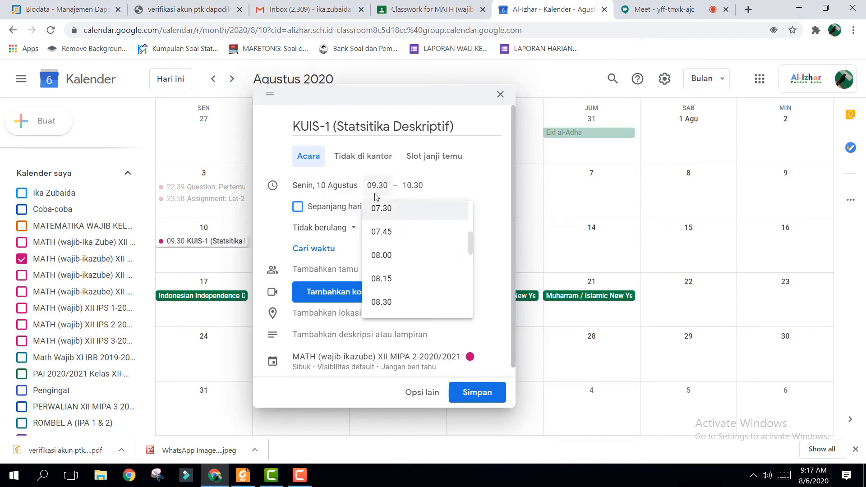
text(08)
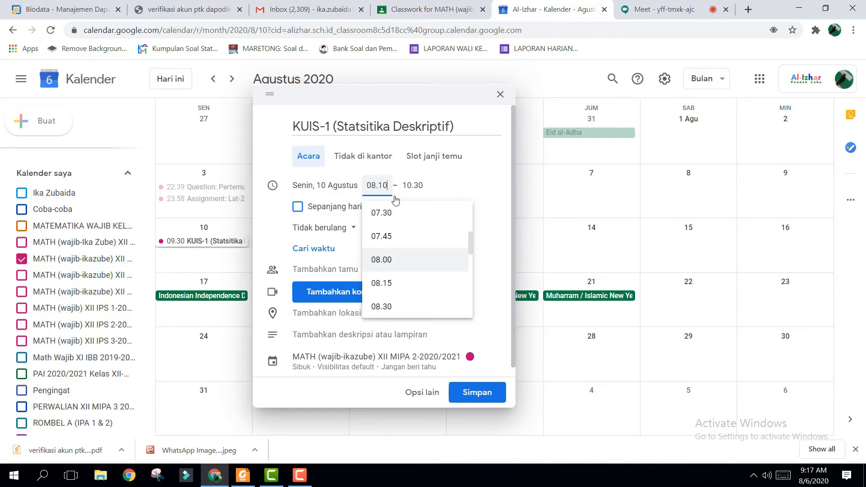
key(Tab)
text(10.10)
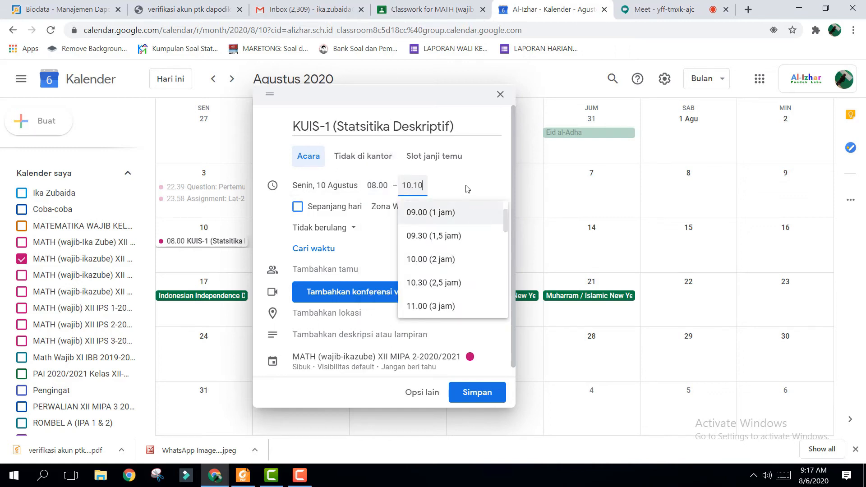
click(484, 197)
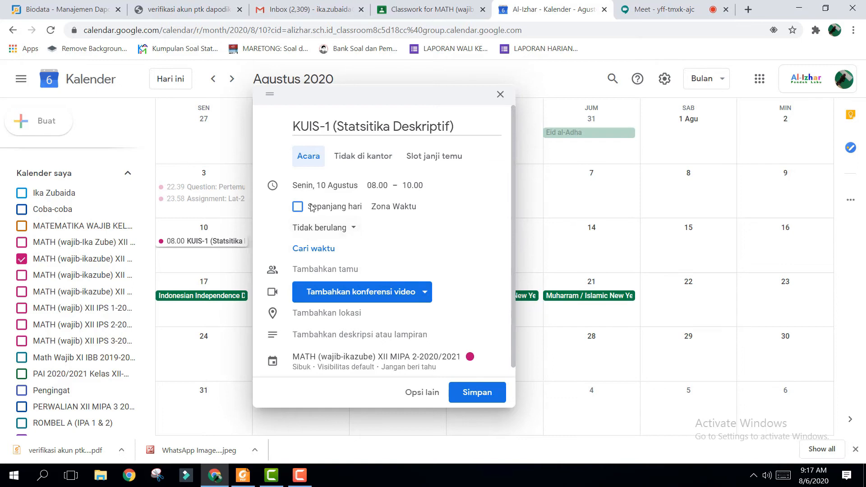
- Keep the event's recurrence at Tidak berulang and add a Google Meet video conference to it
click(352, 230)
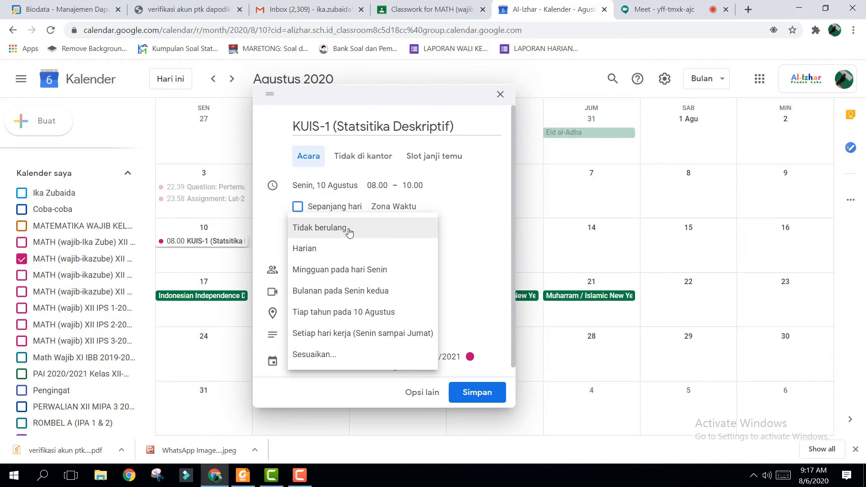
click(348, 229)
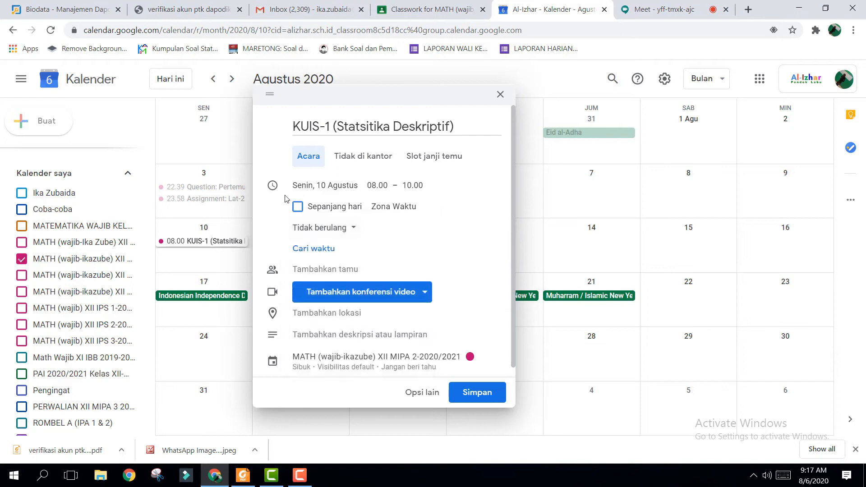
click(404, 296)
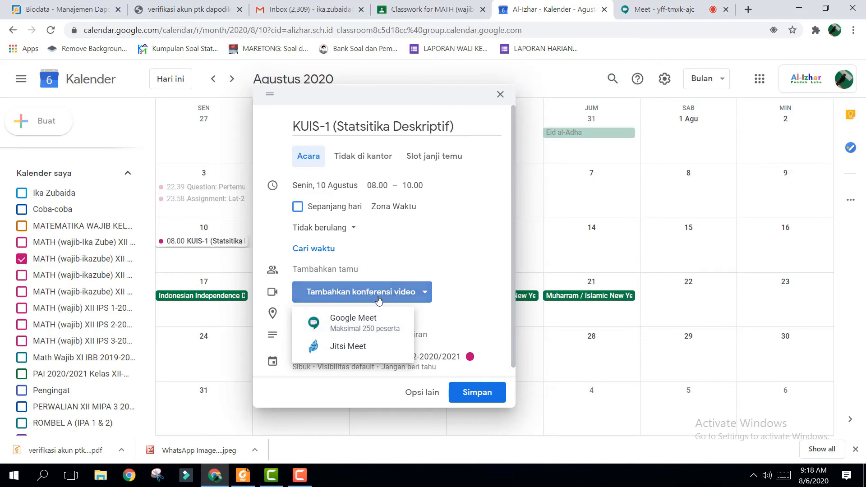
click(351, 326)
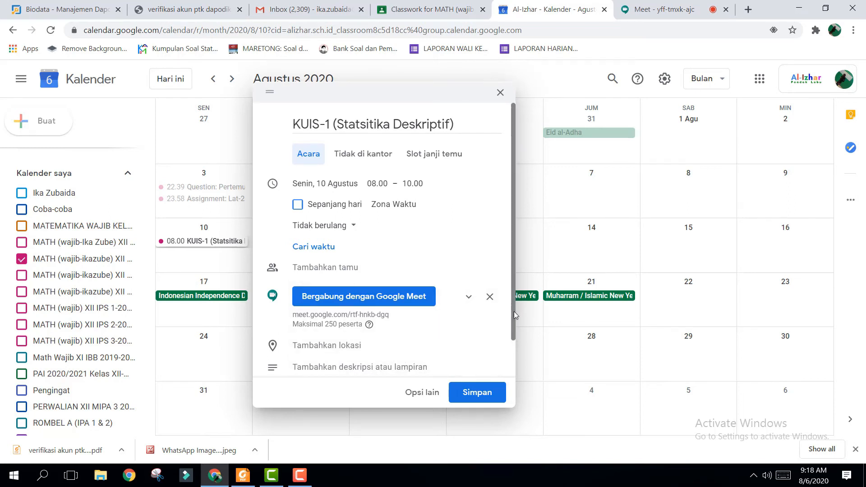
- Expand the event's class calendar options, set its colour to red (Tomat) and keep its availability at Sibuk
drag(513, 311, 514, 346)
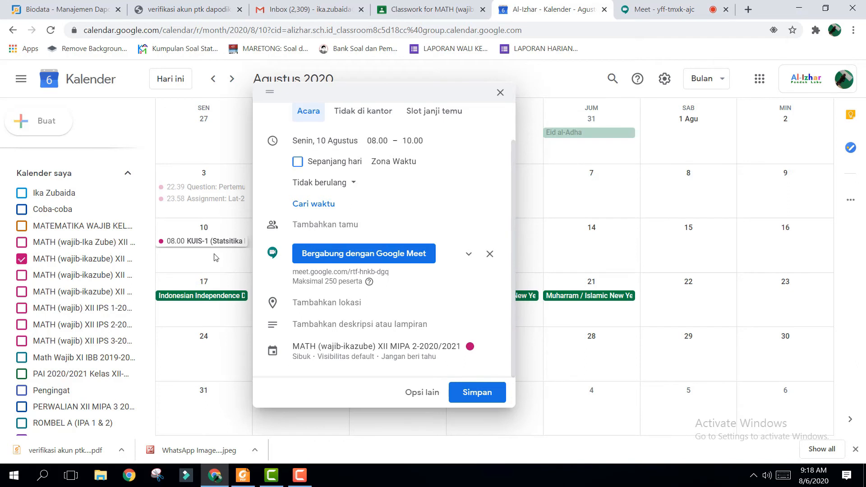
click(472, 352)
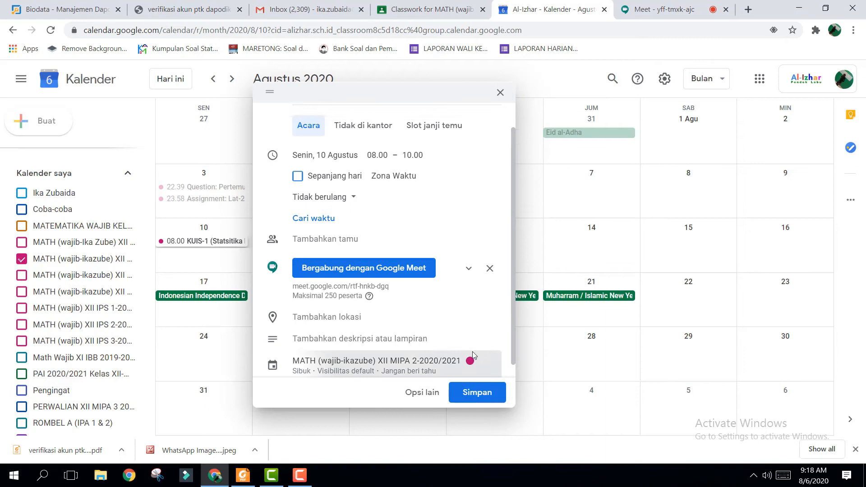
scroll(516, 334, down, 1)
click(487, 282)
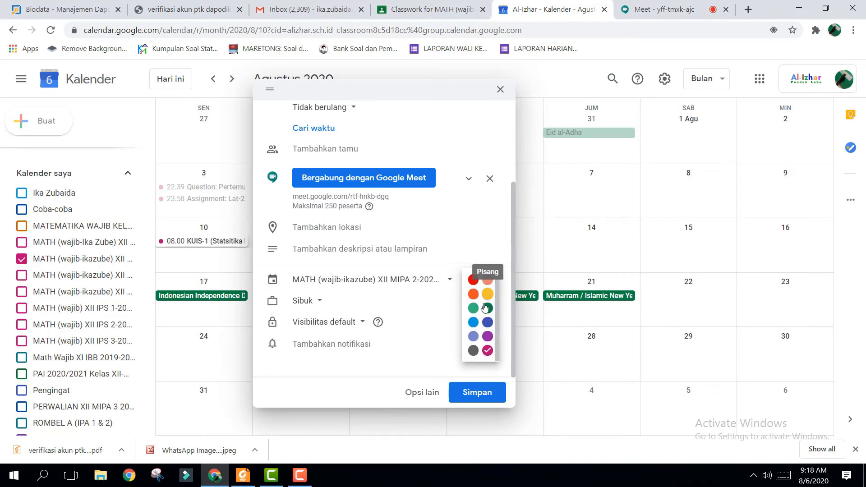
click(488, 336)
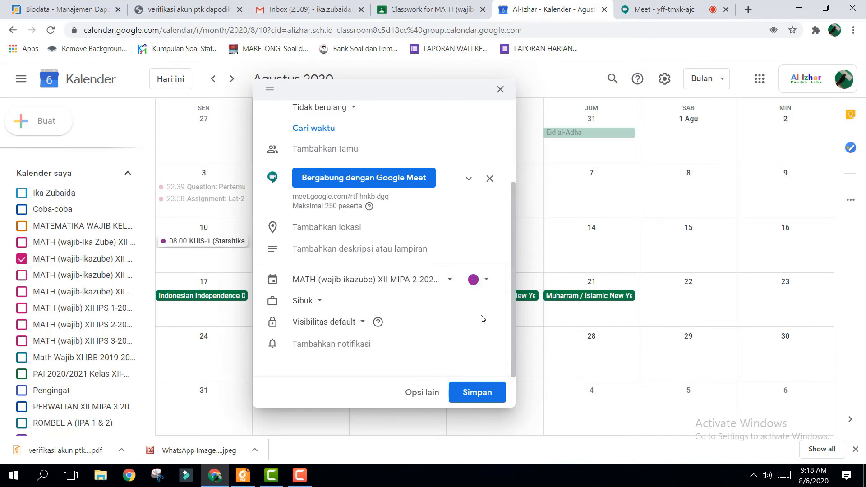
click(485, 280)
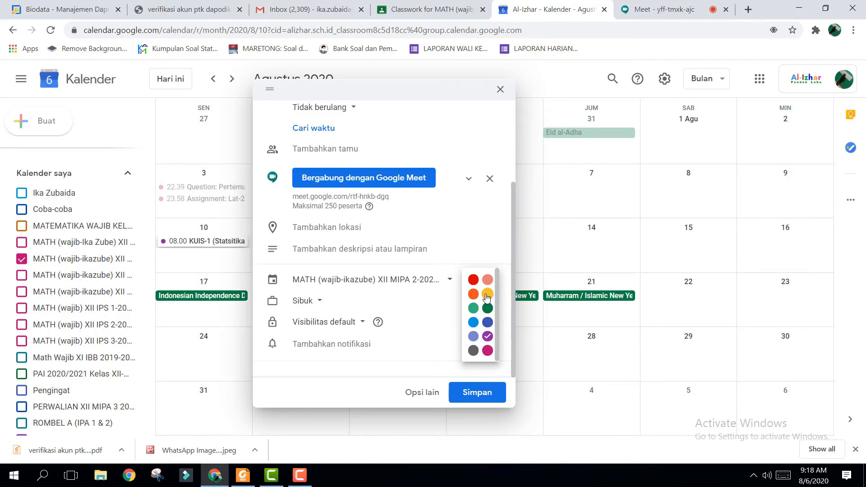
click(487, 296)
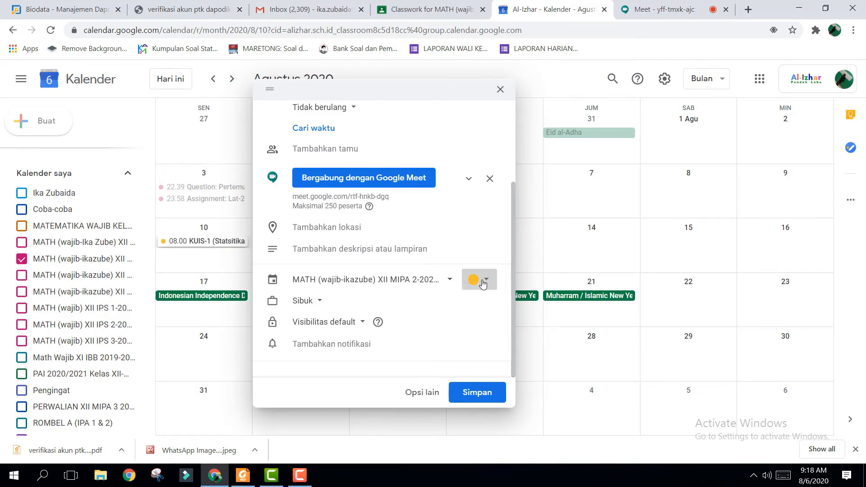
click(486, 281)
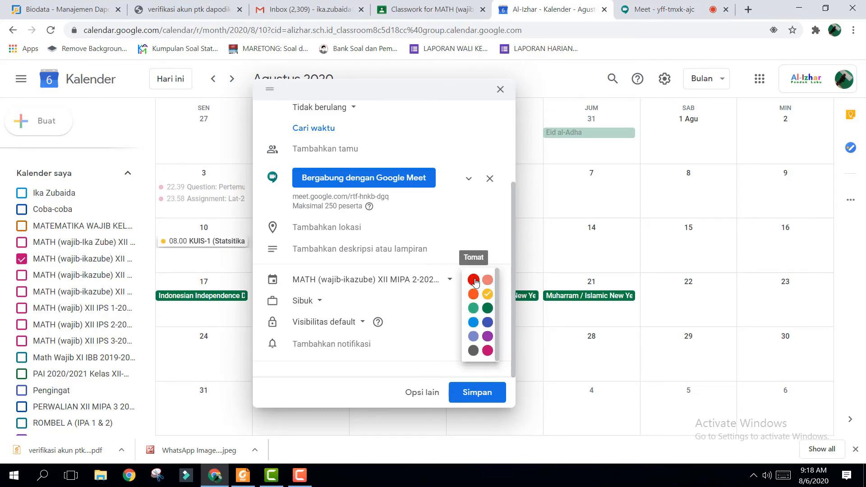
click(474, 281)
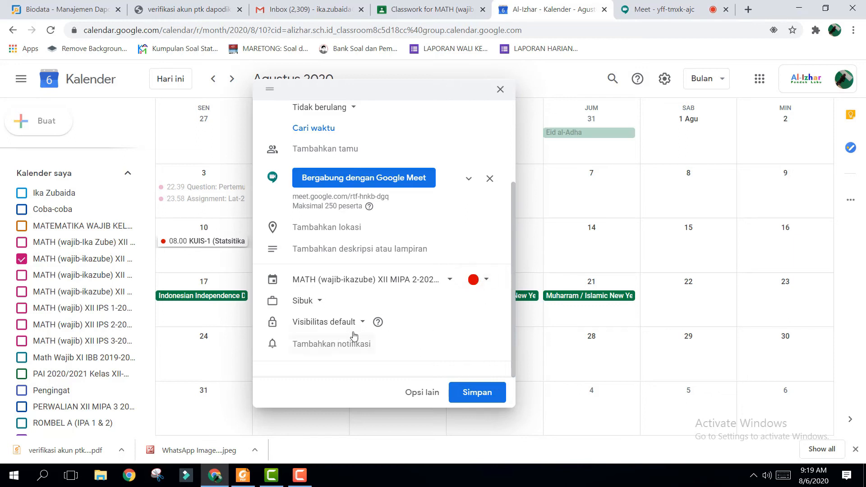
click(322, 303)
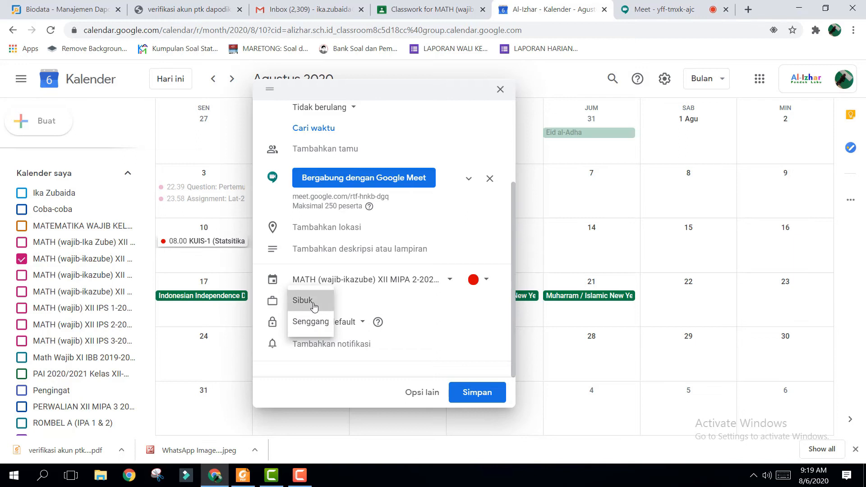
click(310, 301)
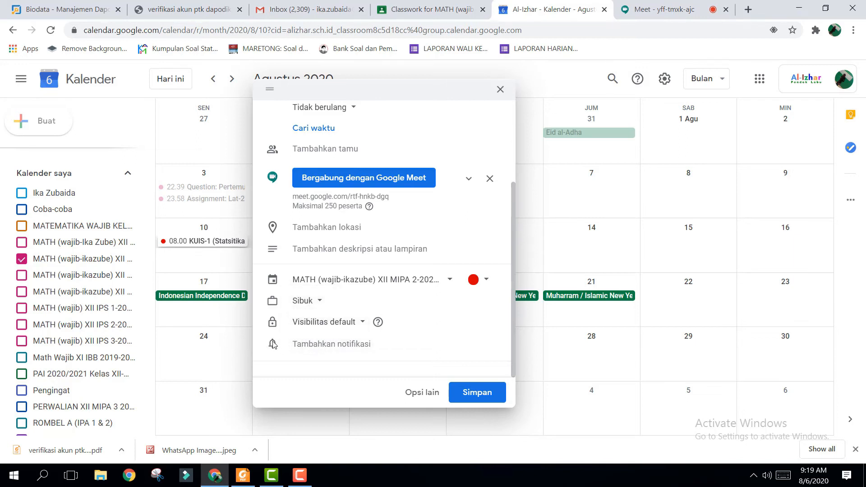
- Add a single notification to the KUIS-1 event, set to 1 hari sebelumnya
click(316, 345)
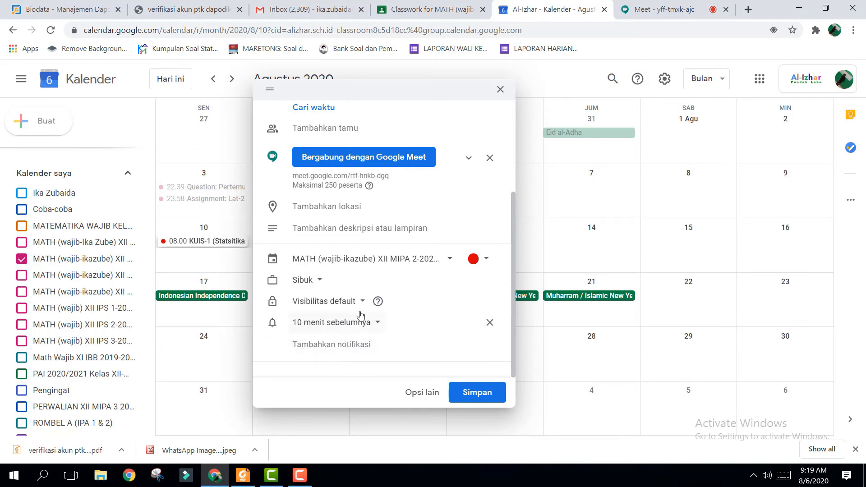
click(375, 325)
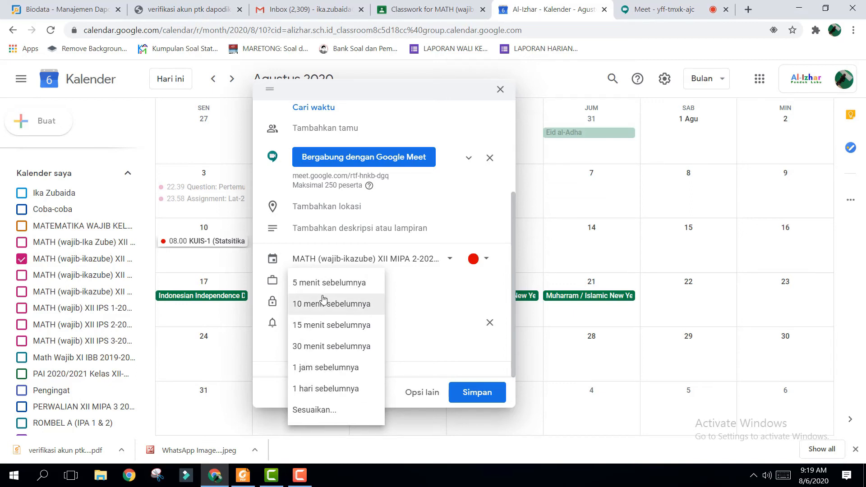
click(328, 390)
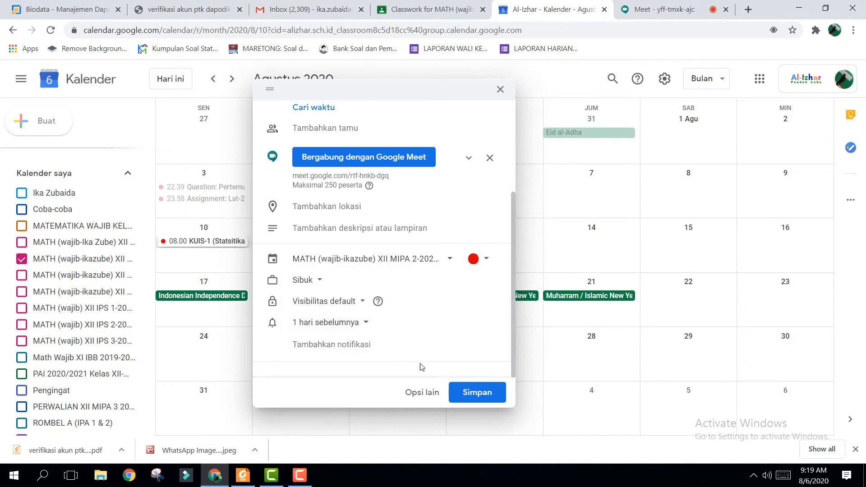
click(339, 346)
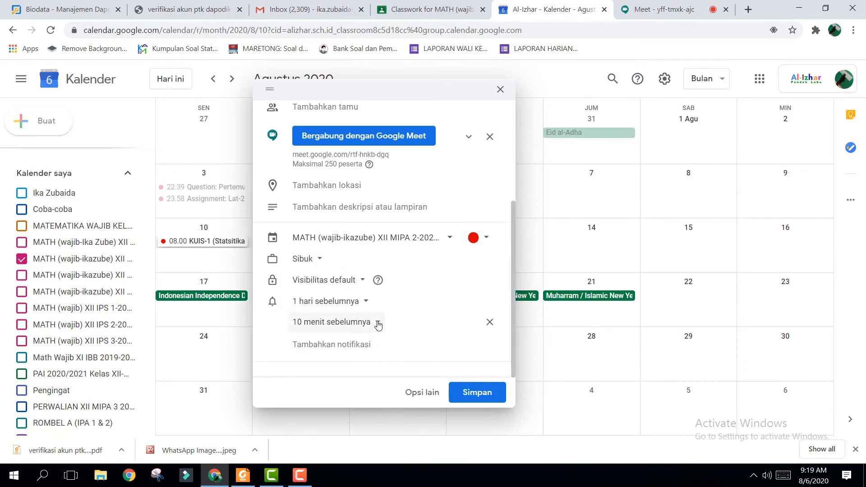
click(490, 322)
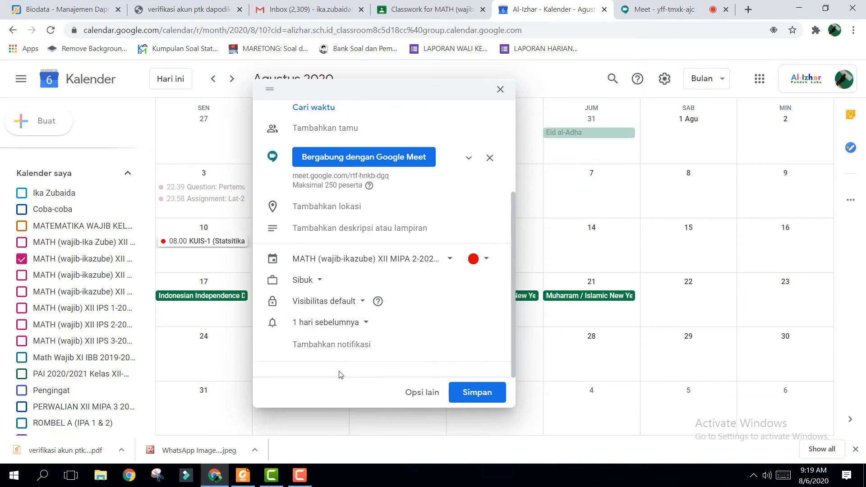
- Open the KUIS-1 event's full options and start editing its description
click(422, 392)
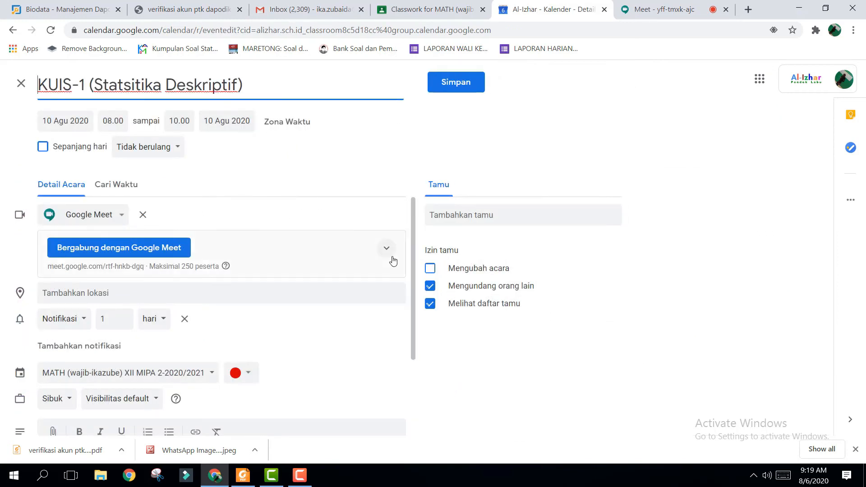
drag(413, 296, 412, 384)
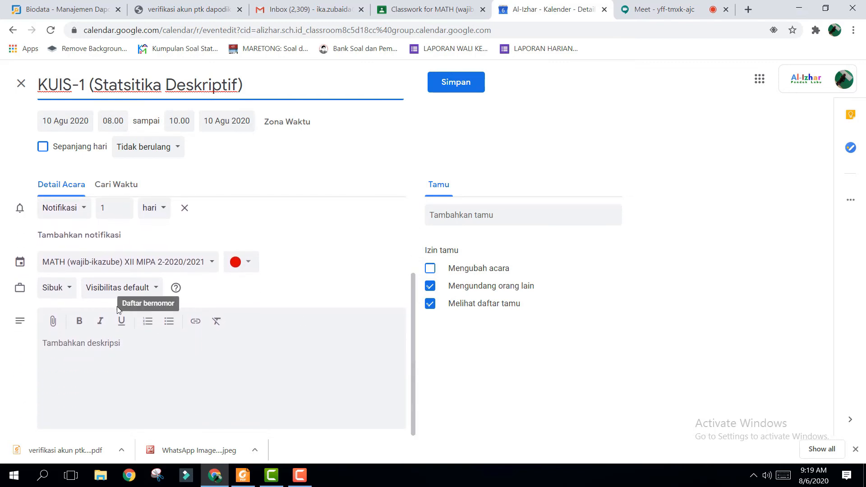
click(108, 345)
text(Jangan lupa yaaa...)
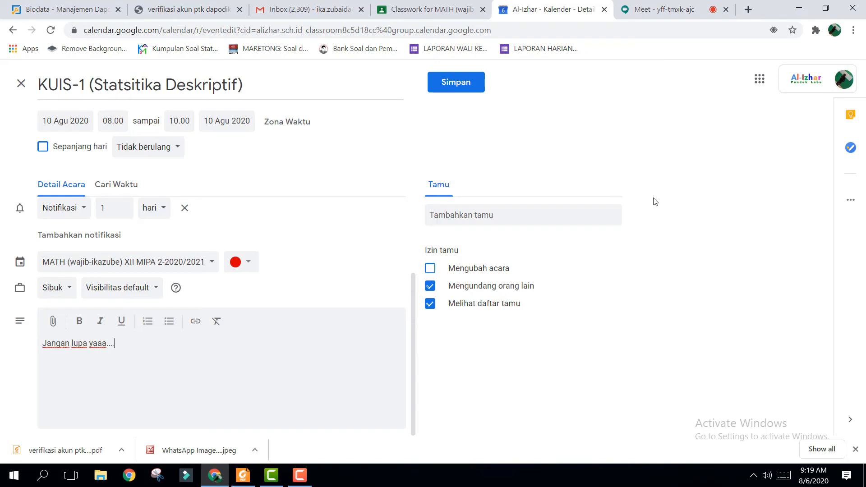
key(BackSpace)
key(BackSpace)
key(BackSpace)
key(BackSpace)
key(BackSpace)
key(BackSpace)
key(BackSpace)
key(BackSpace)
key(BackSpace)
key(BackSpace)
key(BackSpace)
key(BackSpace)
key(BackSpace)
key(BackSpace)
key(BackSpace)
key(BackSpace)
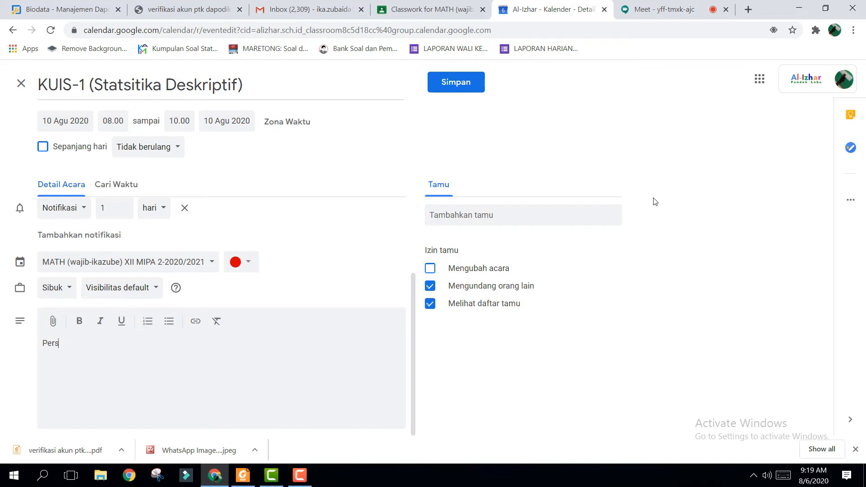
- Enter the event description "Persiapkan dirimu dengan sebaik-baiknya.." and save the KUIS-1 event
text(n dirimu dengan sebaik-b)
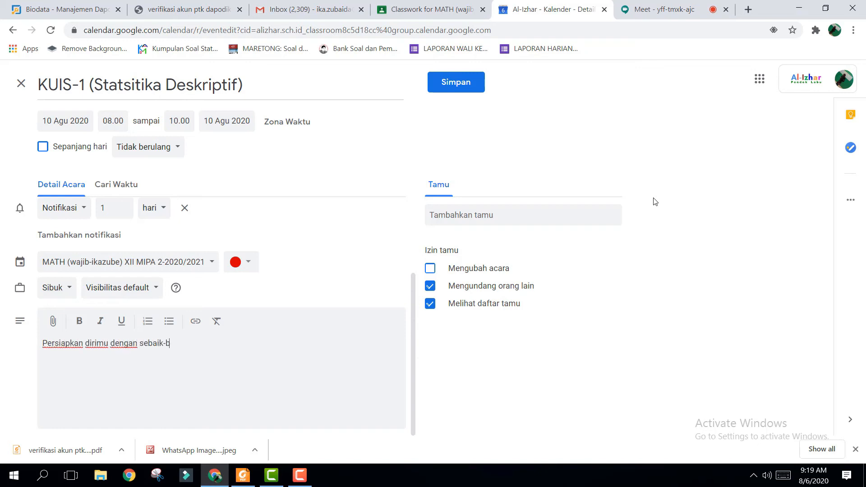
text(aiknya..)
click(457, 81)
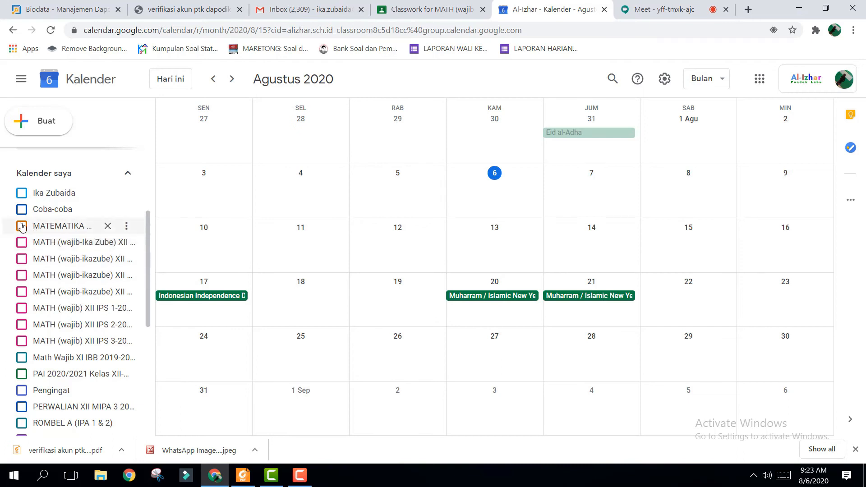
- Display the events of all seven MATH class calendars together in the August 2020 month view
click(22, 243)
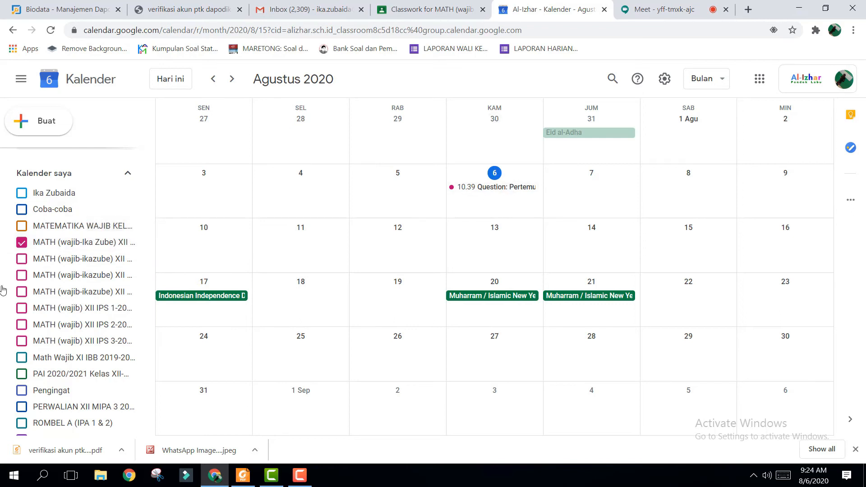
click(21, 258)
click(21, 274)
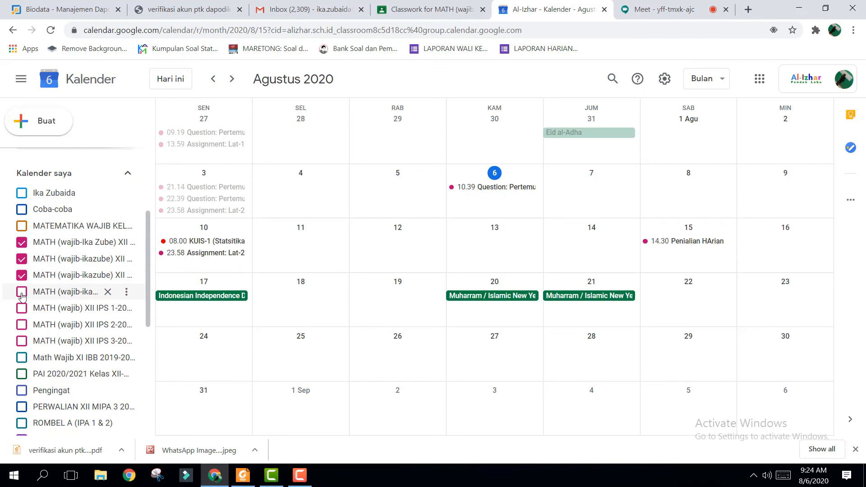
click(21, 292)
click(21, 309)
click(21, 325)
click(21, 341)
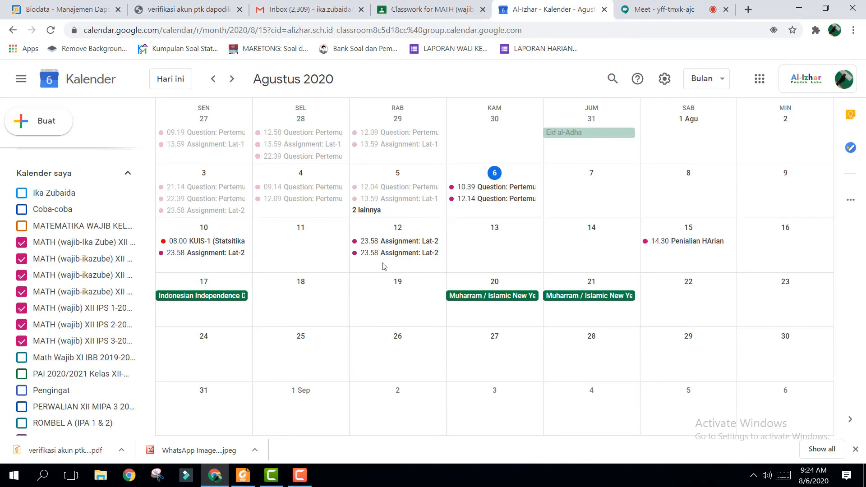
- Hide all seven MATH class calendars from the August 2020 month view
click(23, 343)
click(21, 324)
click(22, 308)
click(22, 292)
click(22, 277)
click(22, 259)
click(22, 242)
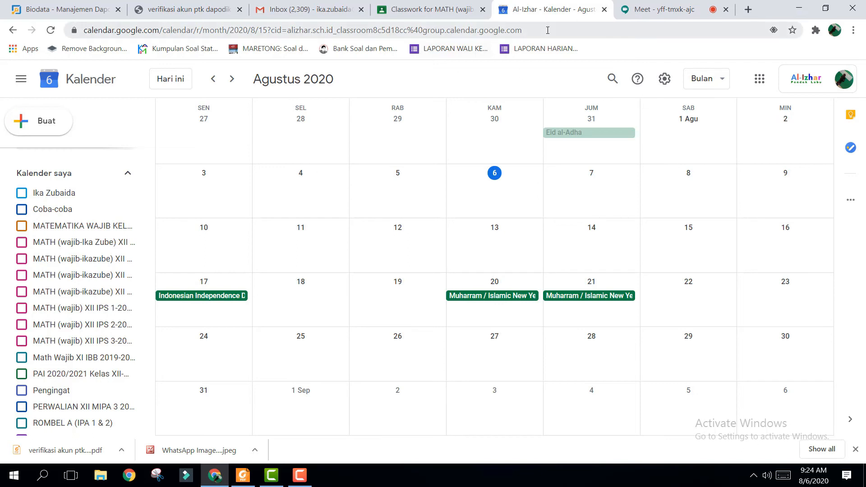
- Close the calendar, open the class Drive folder from Classroom and view the files in its "Lat-2: Ukuran Pemusatan dan Letak" folder
click(604, 9)
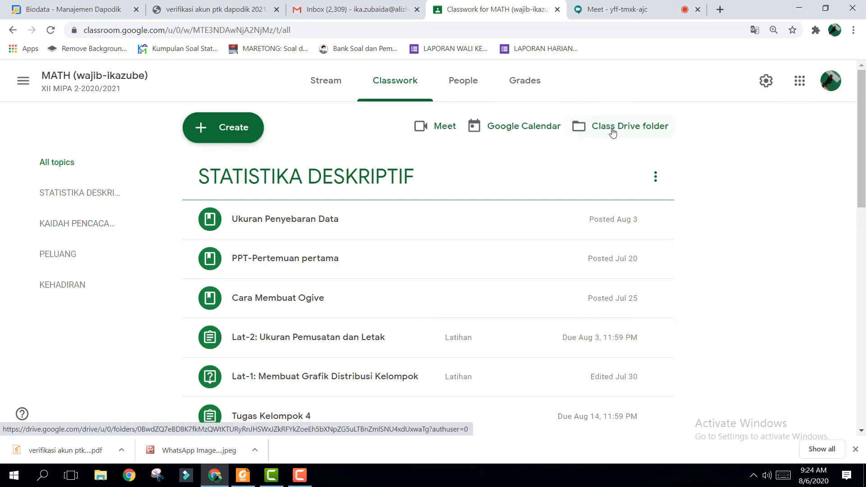
click(620, 130)
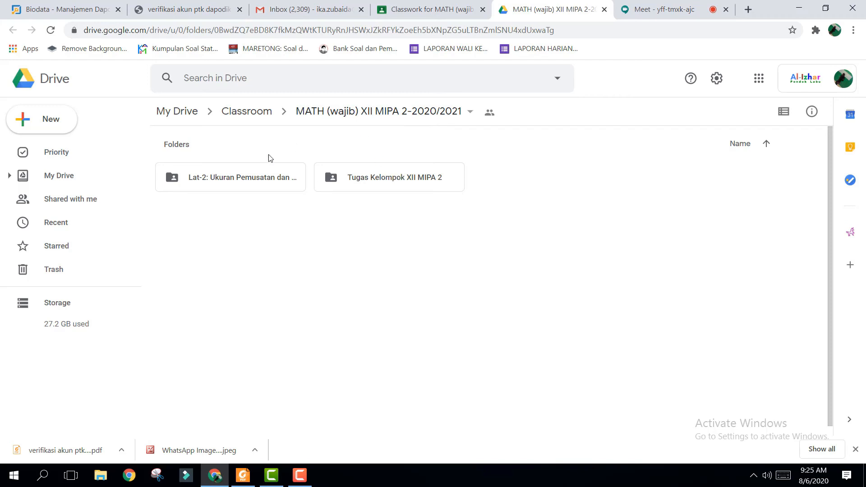
click(232, 182)
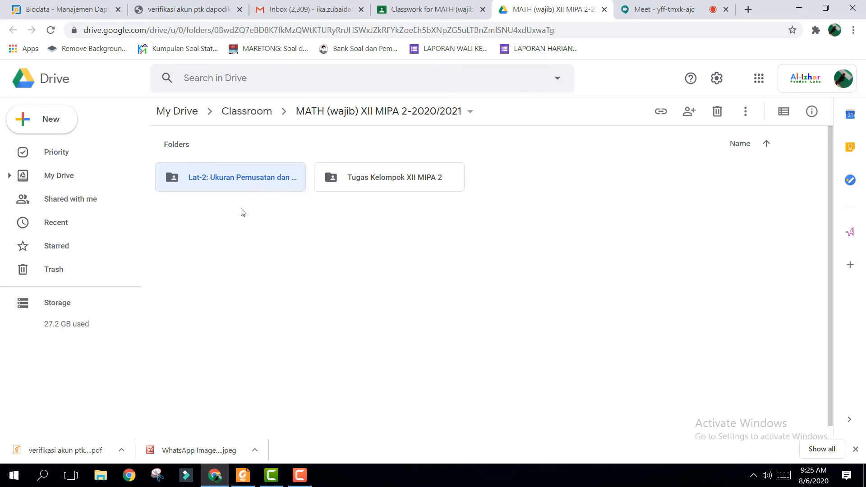
double_click(253, 186)
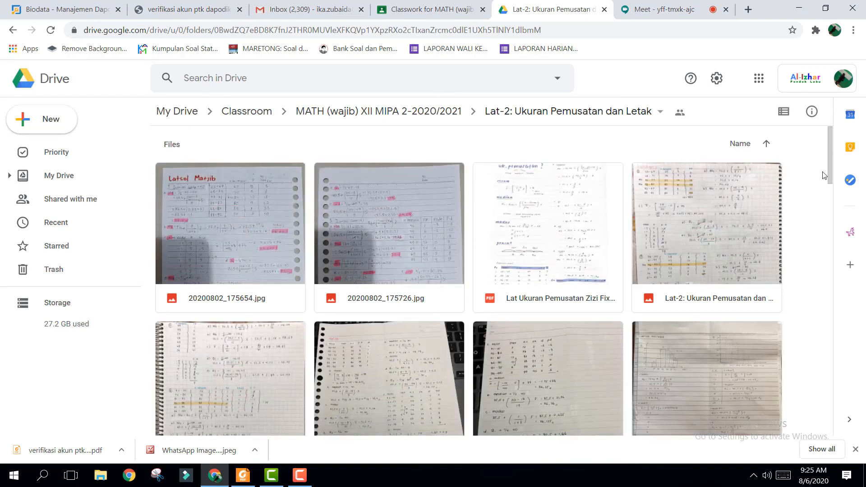
mouse_move(831, 165)
mouse_down()
mouse_move(835, 391)
mouse_move(841, 234)
mouse_move(812, 203)
mouse_move(830, 206)
mouse_move(837, 166)
mouse_up()
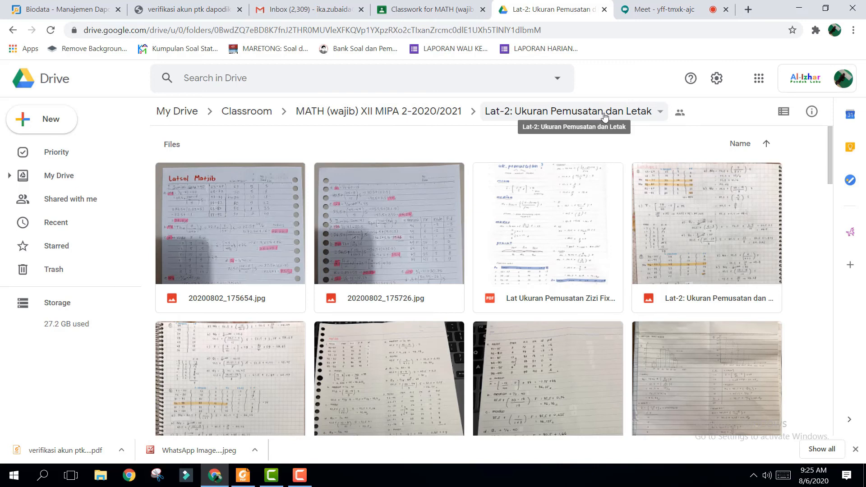
- Compare the Classwork list in Classroom with the Lat-2 submissions in Drive, select 20200802_175654.jpg, and return to Classroom
click(418, 14)
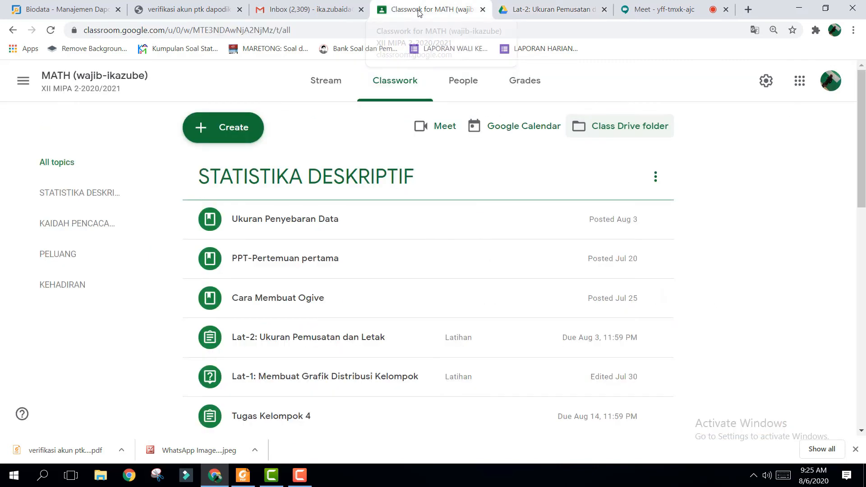
drag(862, 145, 860, 166)
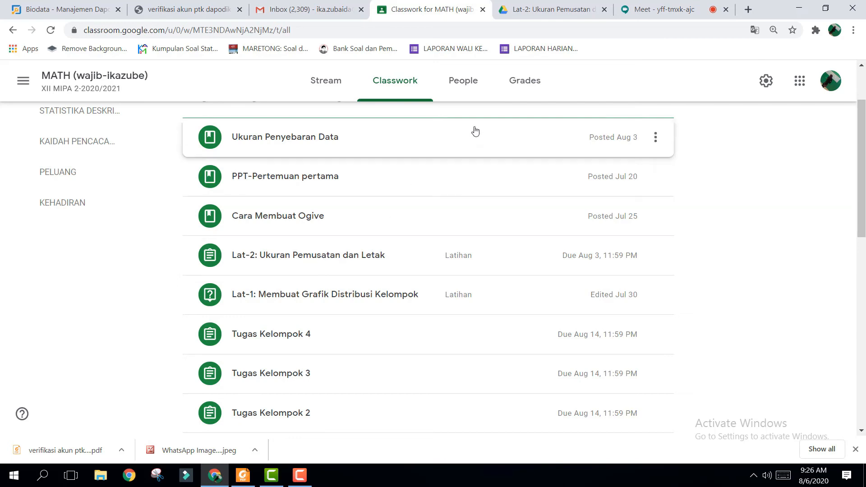
click(553, 13)
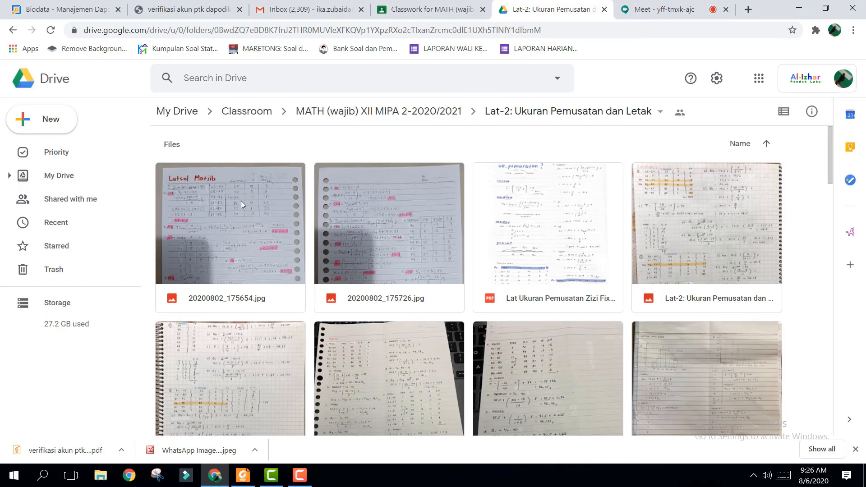
mouse_move(247, 207)
mouse_down()
mouse_move(294, 224)
mouse_move(257, 179)
mouse_move(256, 196)
mouse_up()
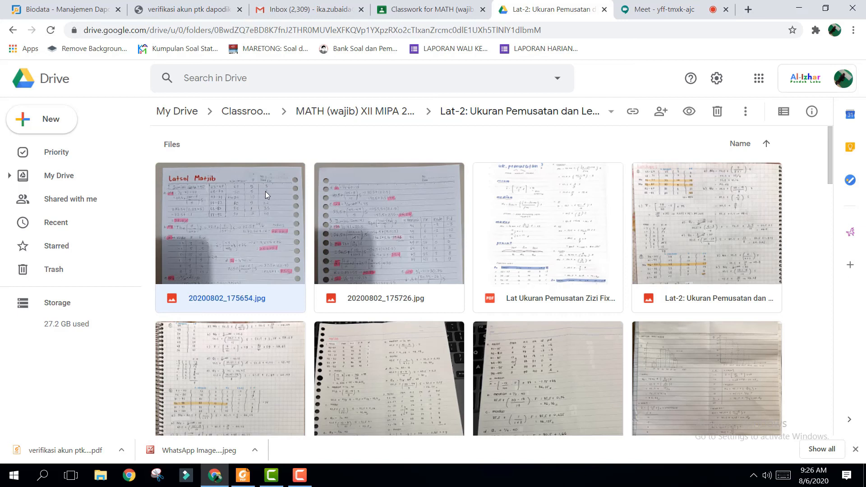
drag(249, 212, 296, 229)
click(433, 9)
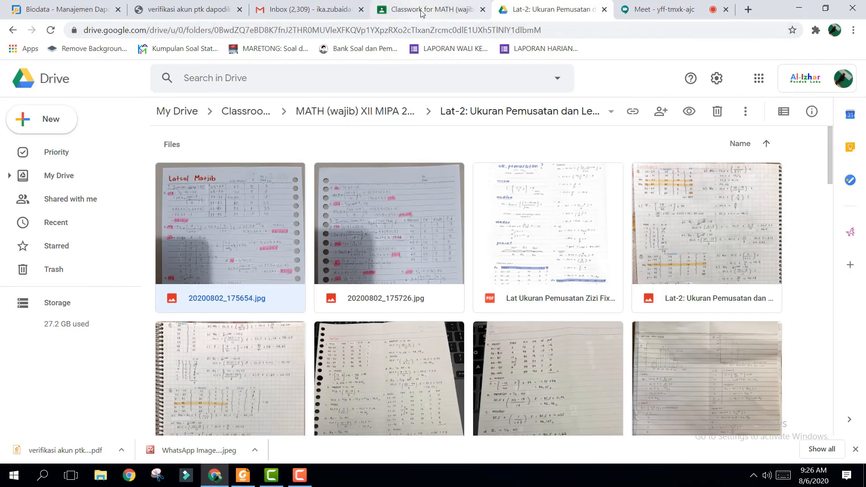